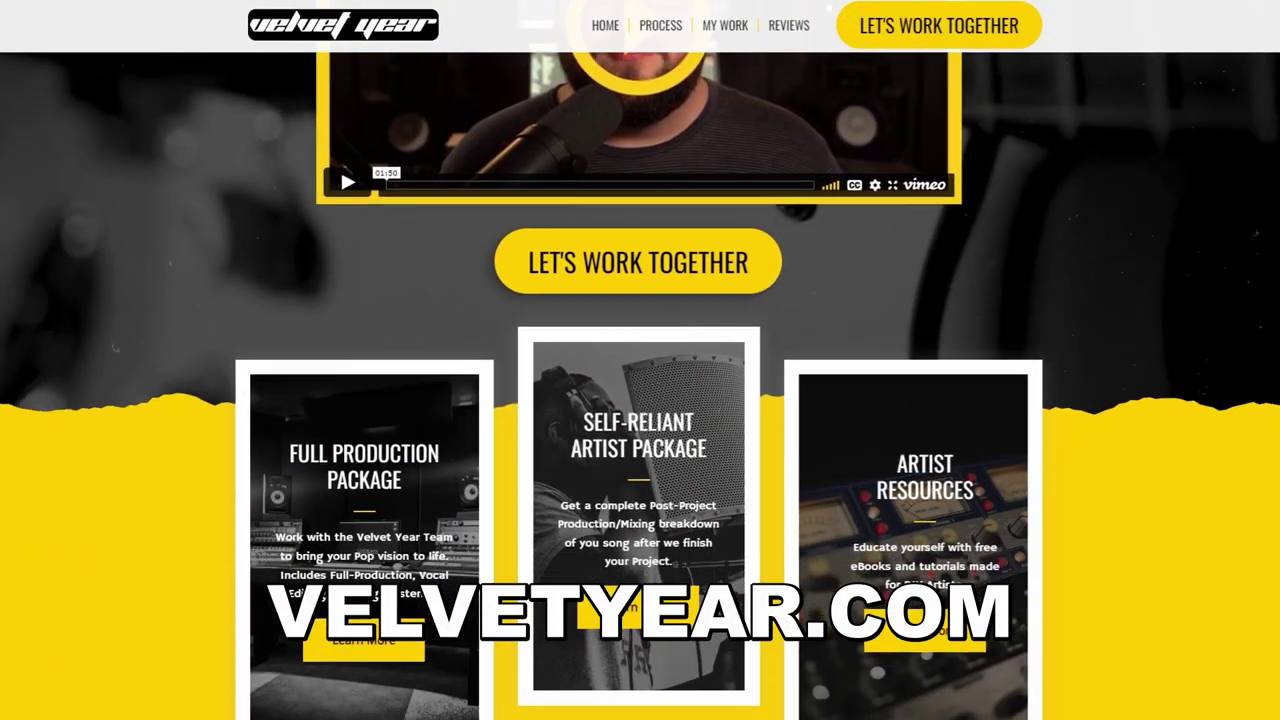
Scroll the Velvet Year homepage down to the Full Production, Self-Reliant Artist and Artist Resources cards
scroll(640, 372, down, 4)
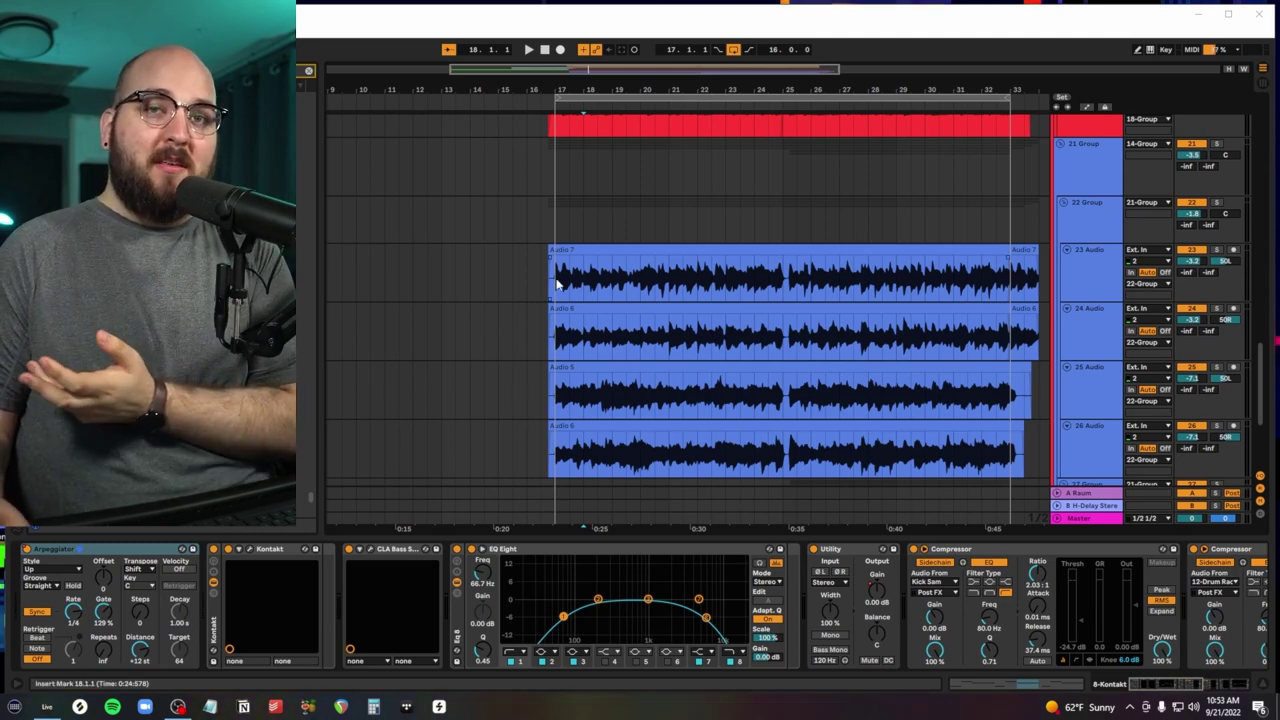
scroll(558, 283, right, 5)
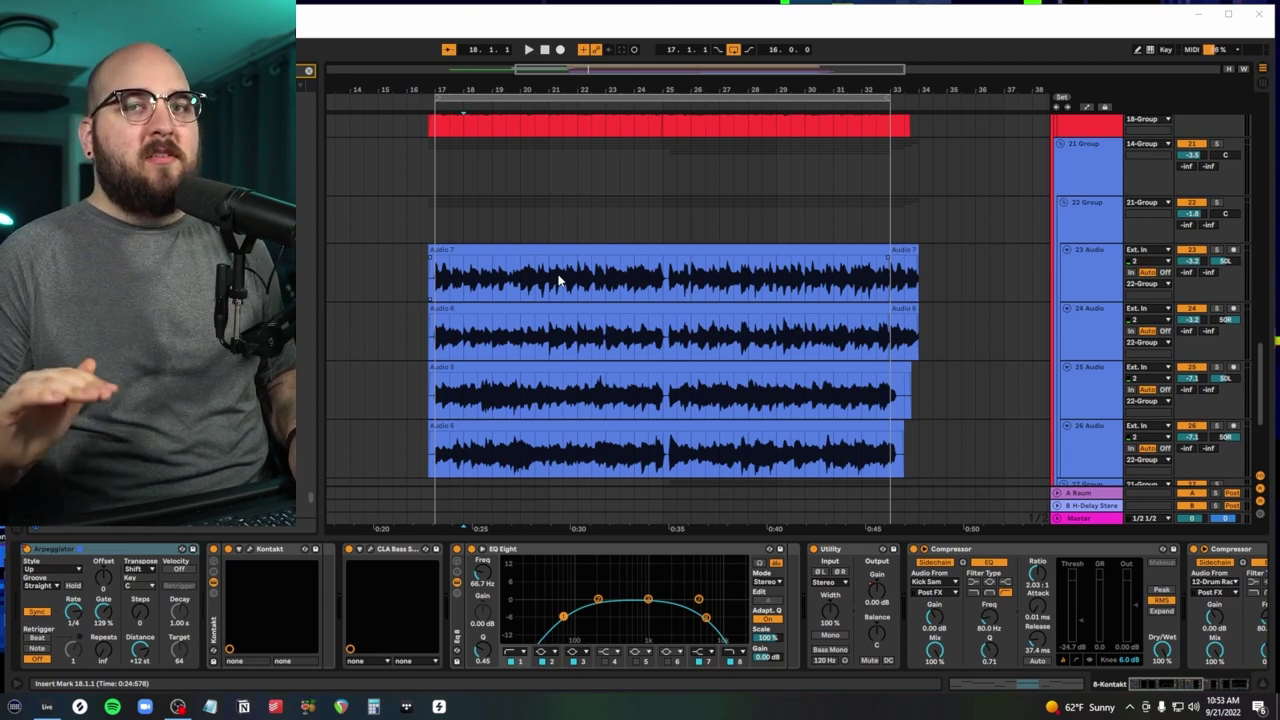
scroll(558, 283, down, 3)
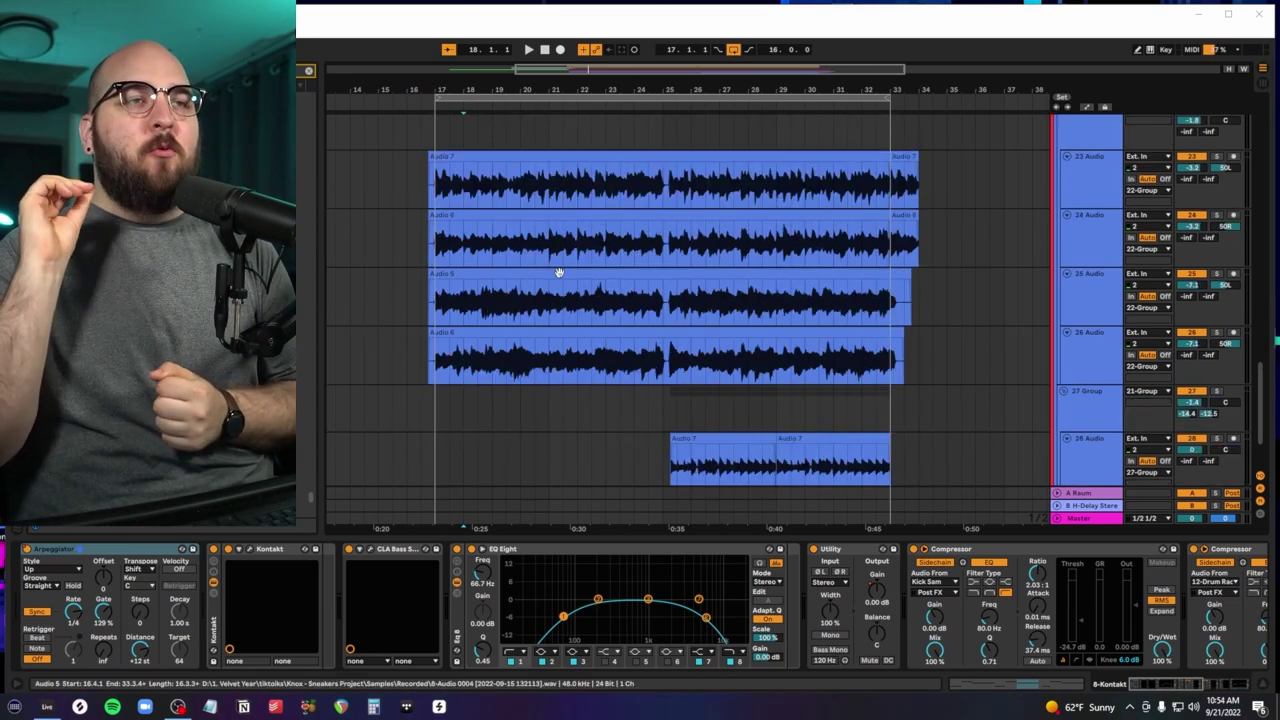
scroll(559, 272, up, 6)
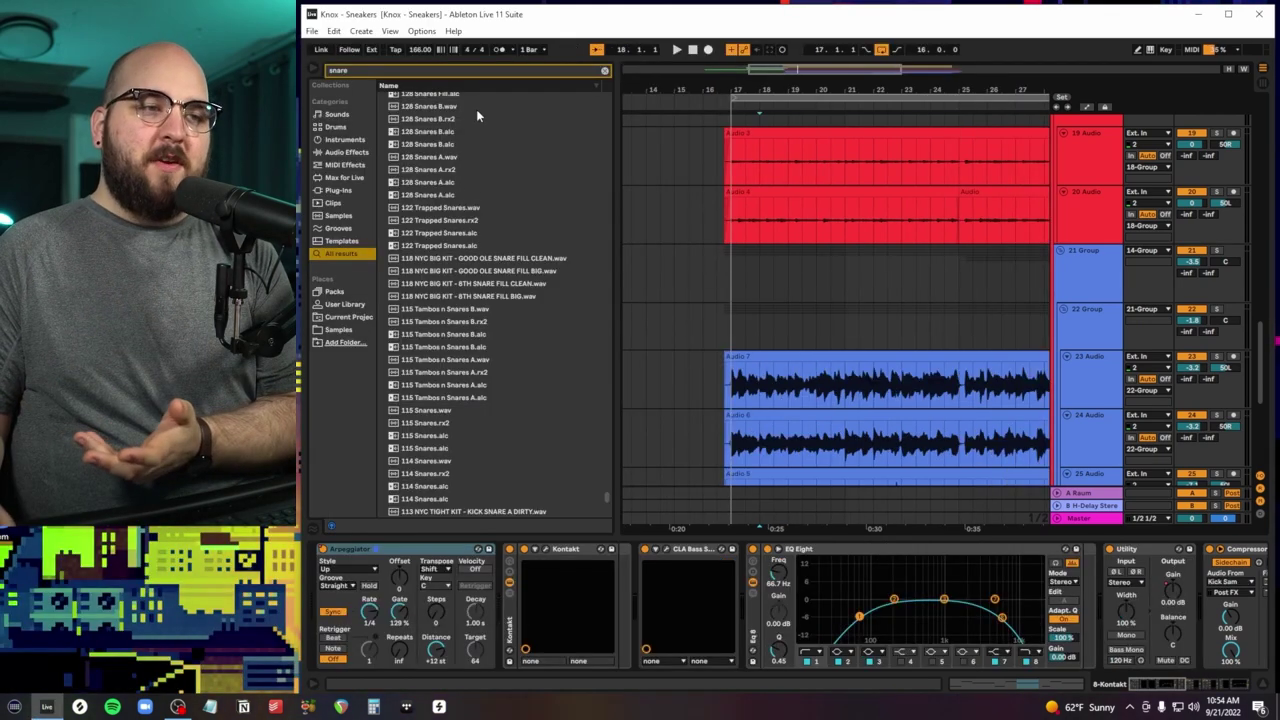
Search the Browser for 'arturia', look through results like Rev INTENSITY, then hide the Browser
key(ctrl+f)
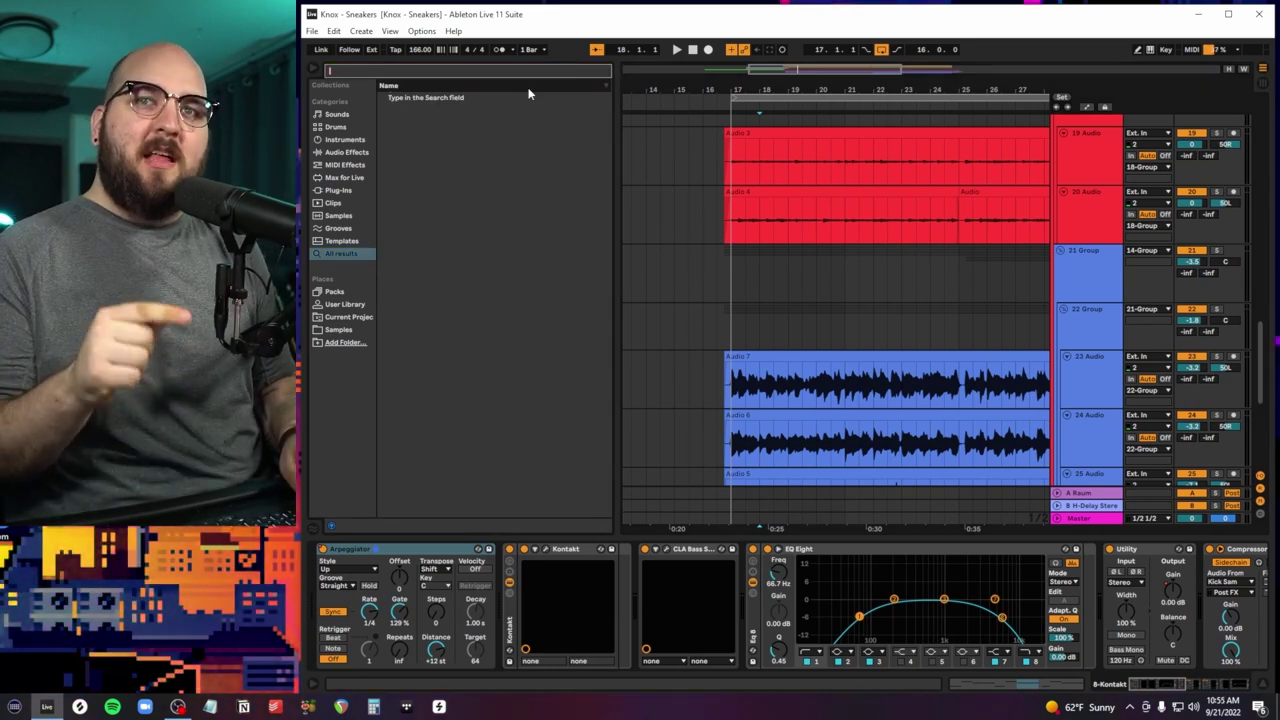
text(arturia)
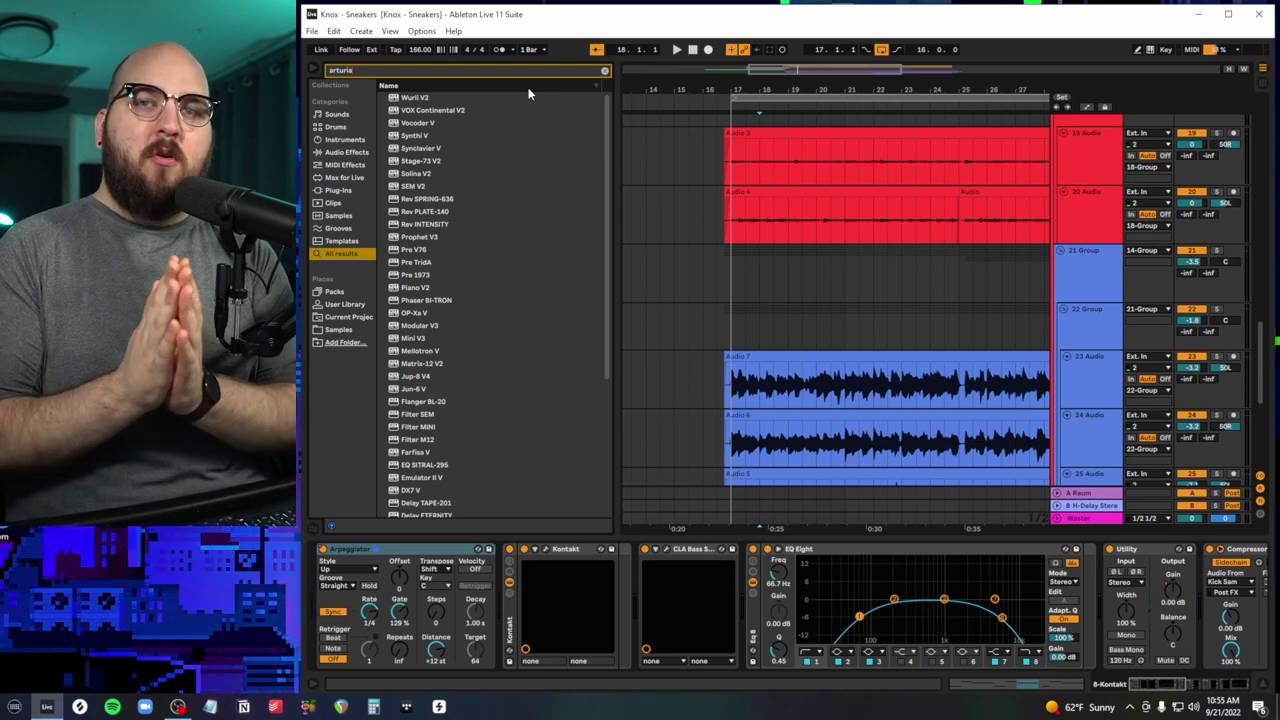
click(444, 226)
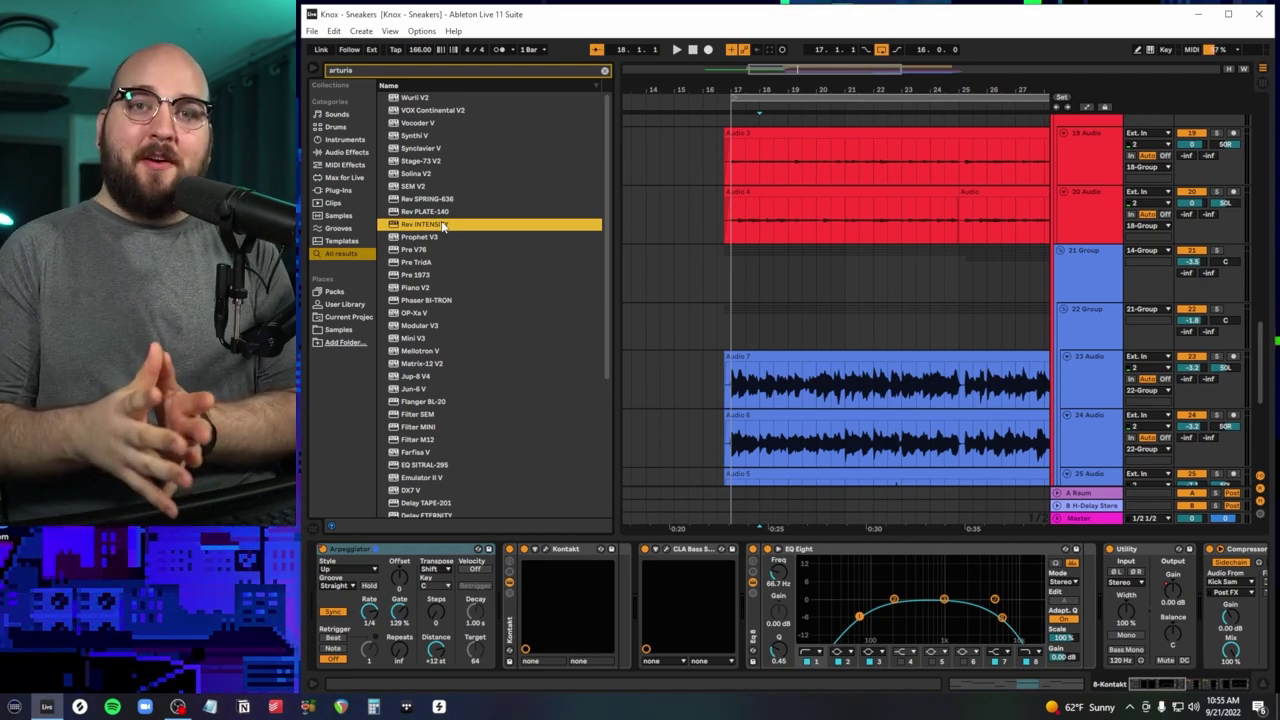
scroll(443, 226, down, 5)
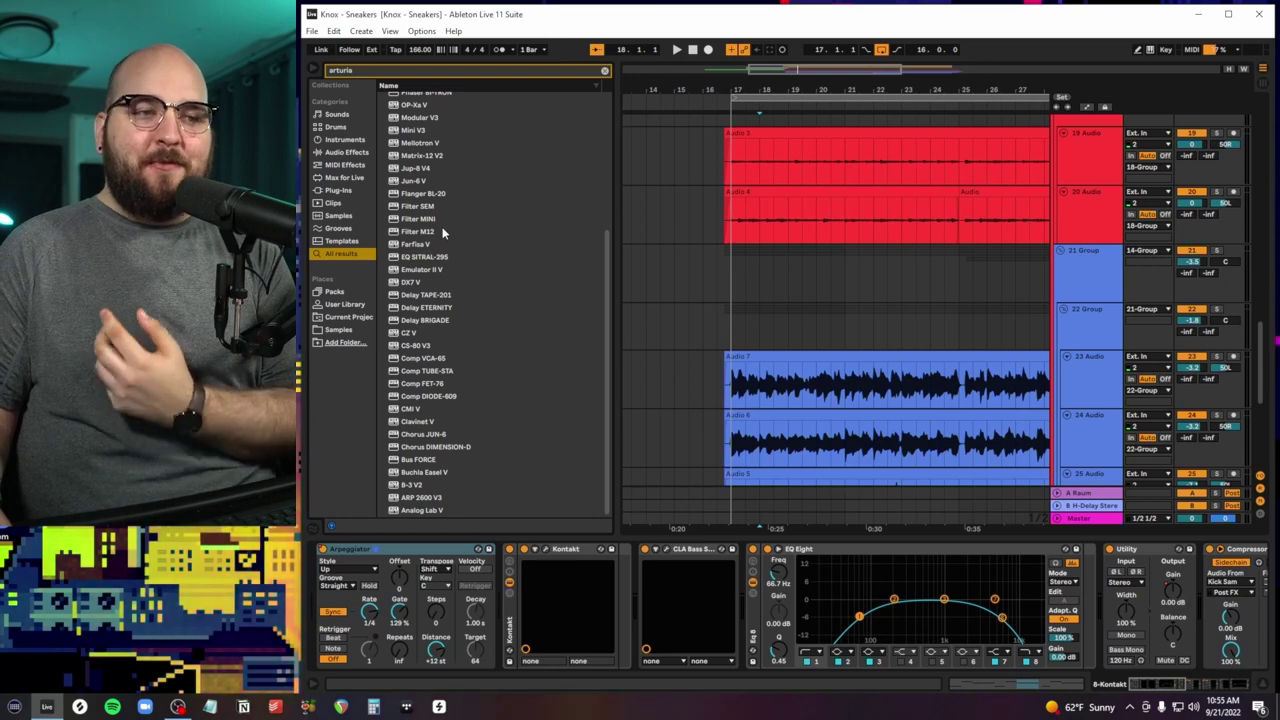
scroll(443, 232, up, 1)
click(443, 223)
click(301, 60)
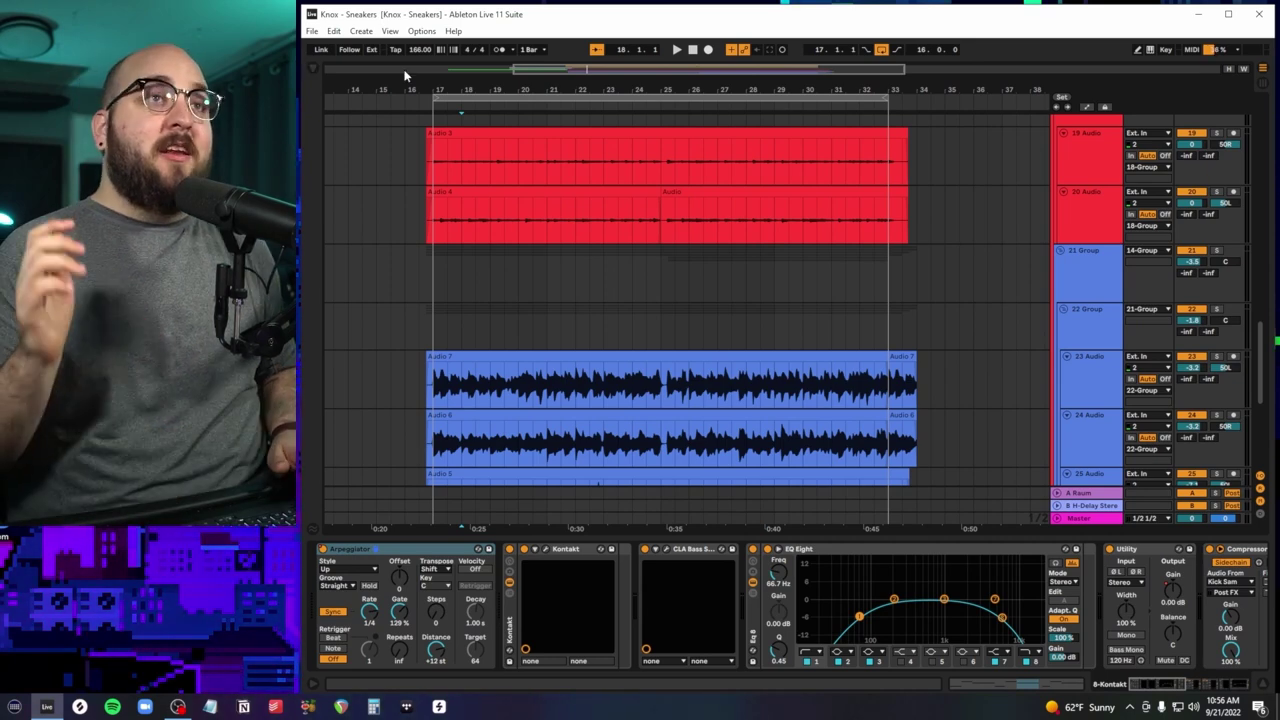
Search the Browser for 'juno' and load the artu1 Juno 6.adg preset onto a new track
key(ctrl+f)
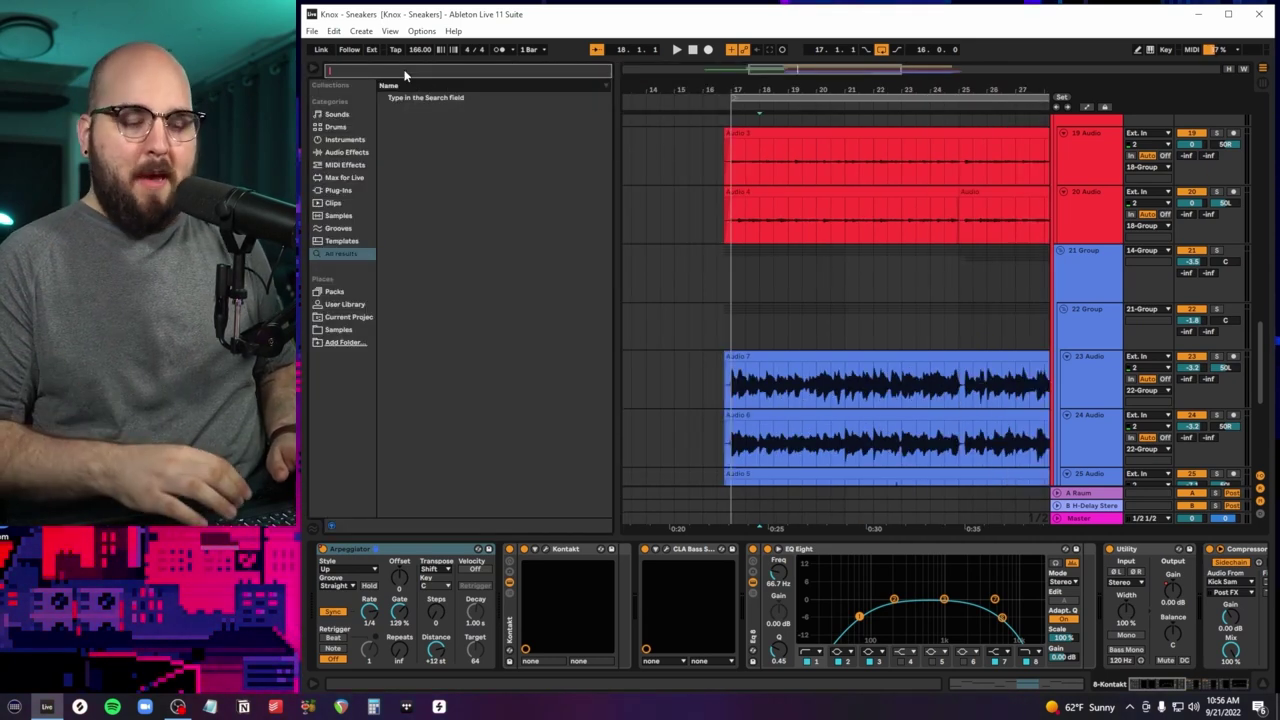
text(juno)
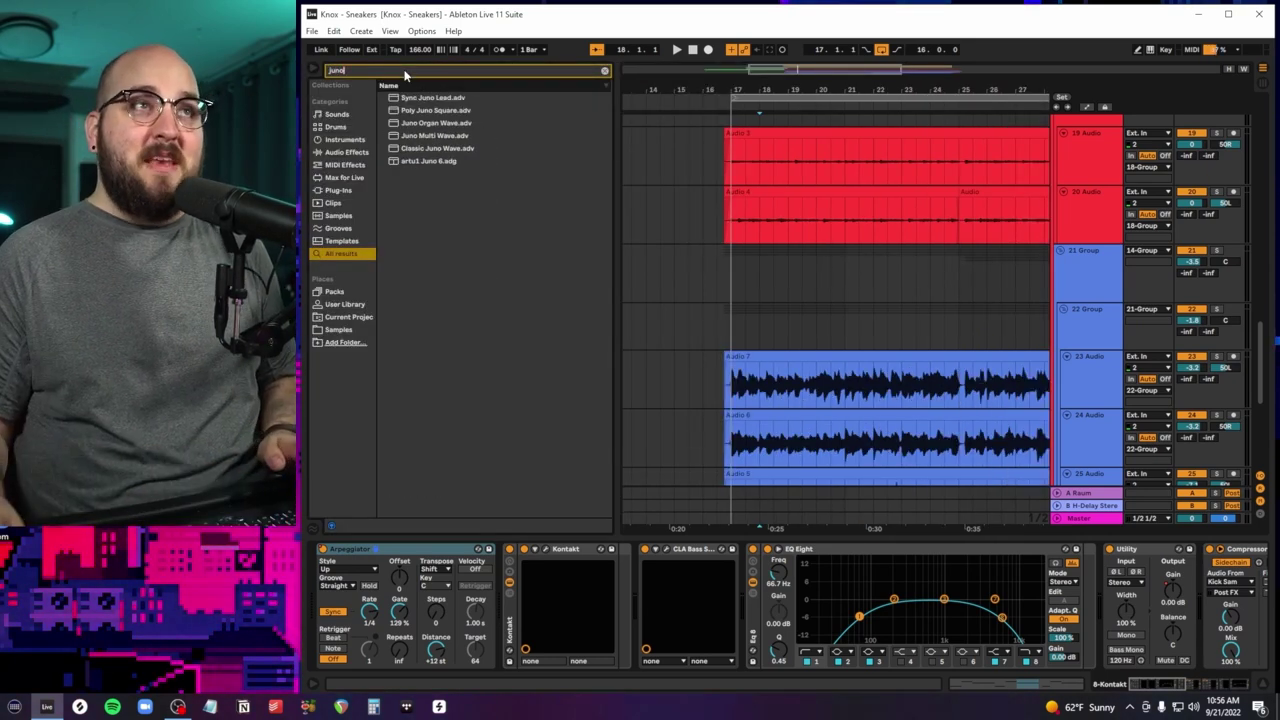
click(403, 162)
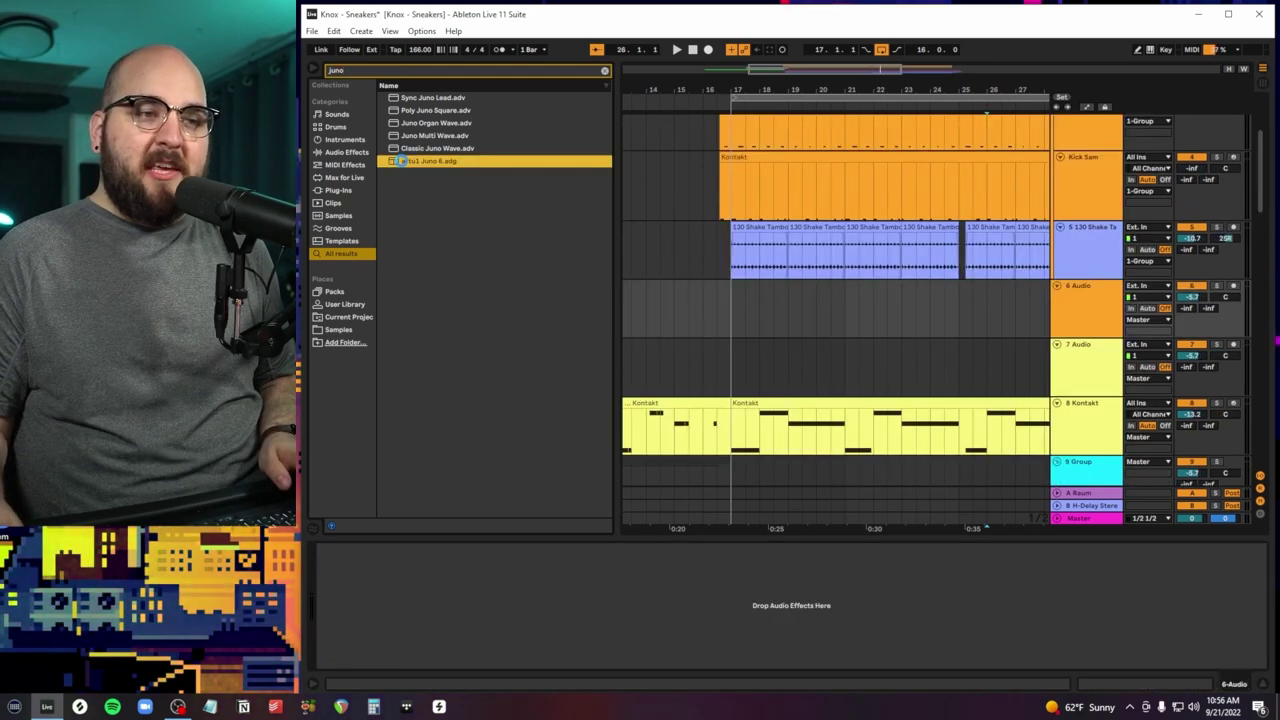
double_click(403, 162)
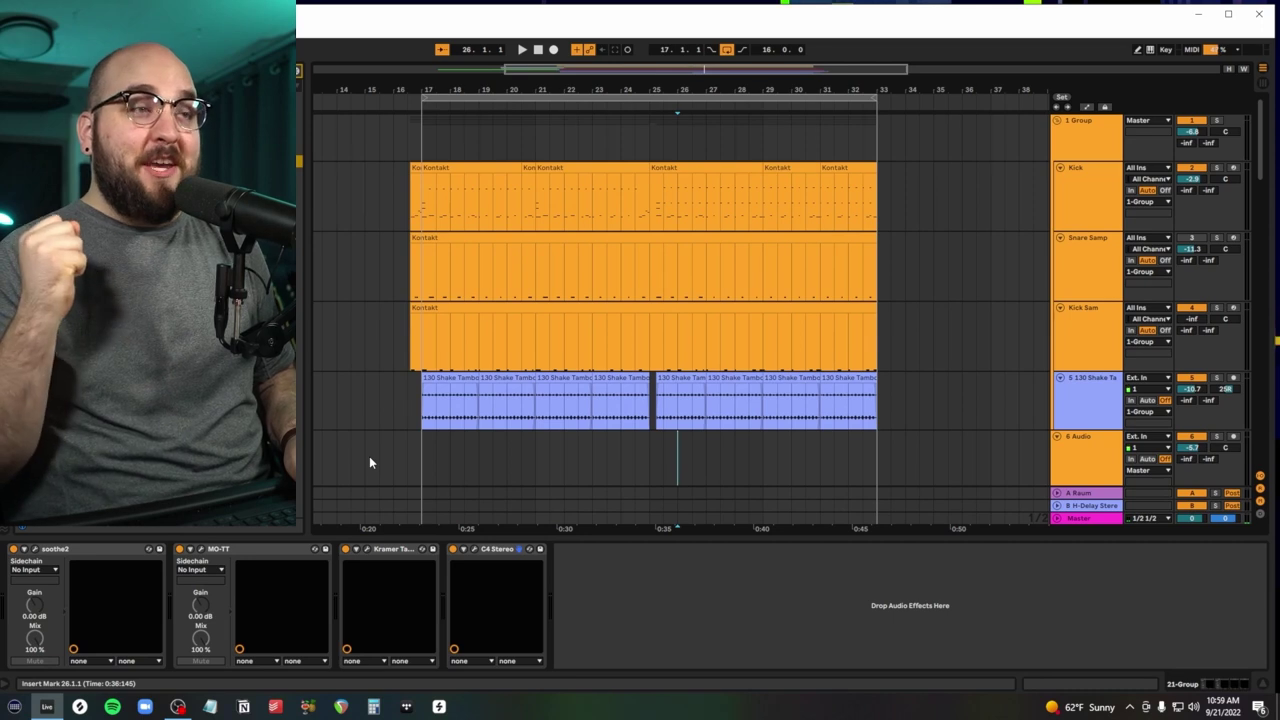
Group soothe2, MO-TT, Kramer Tape and C4 Stereo into an Audio Effect Rack and save it as a preset
click(499, 552)
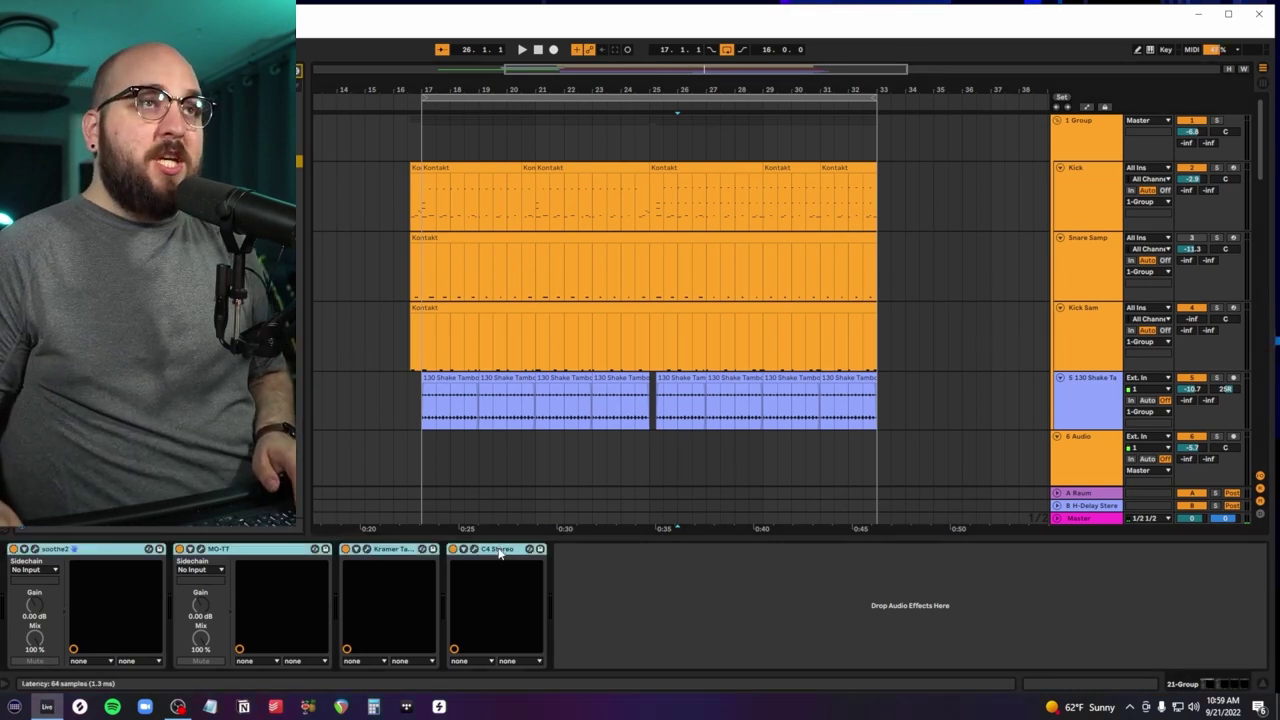
key(ctrl+g)
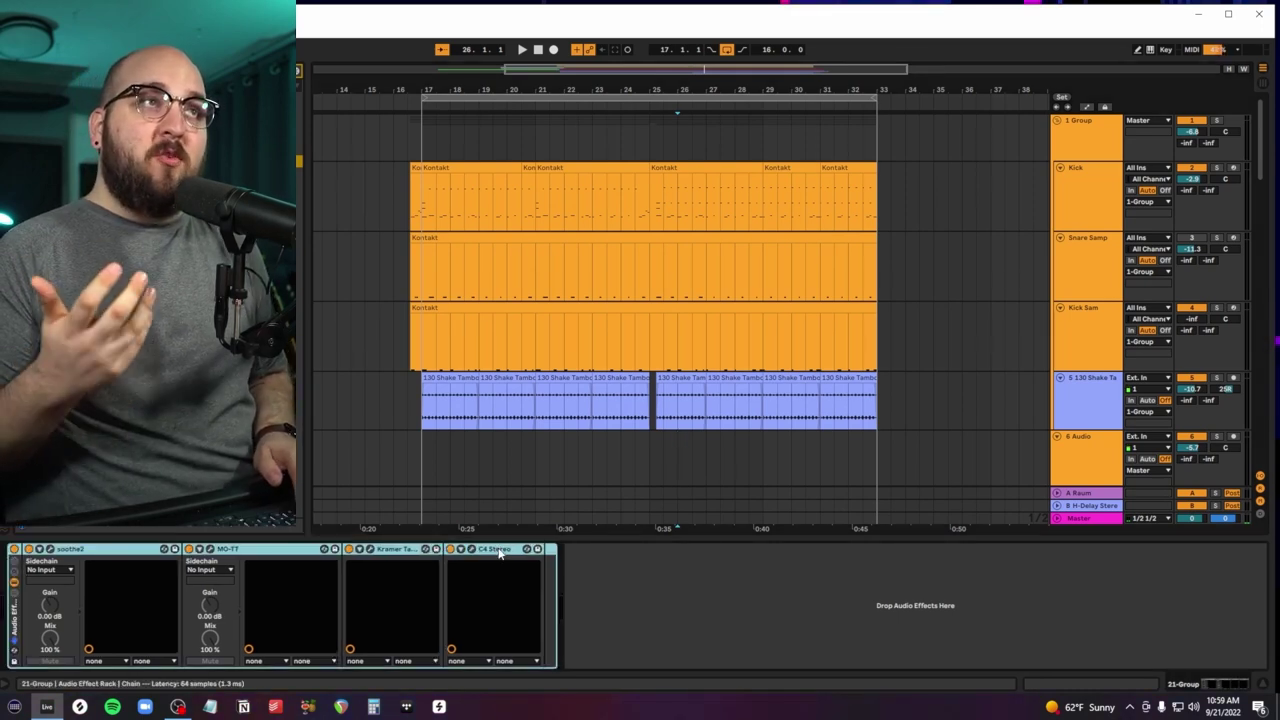
click(14, 668)
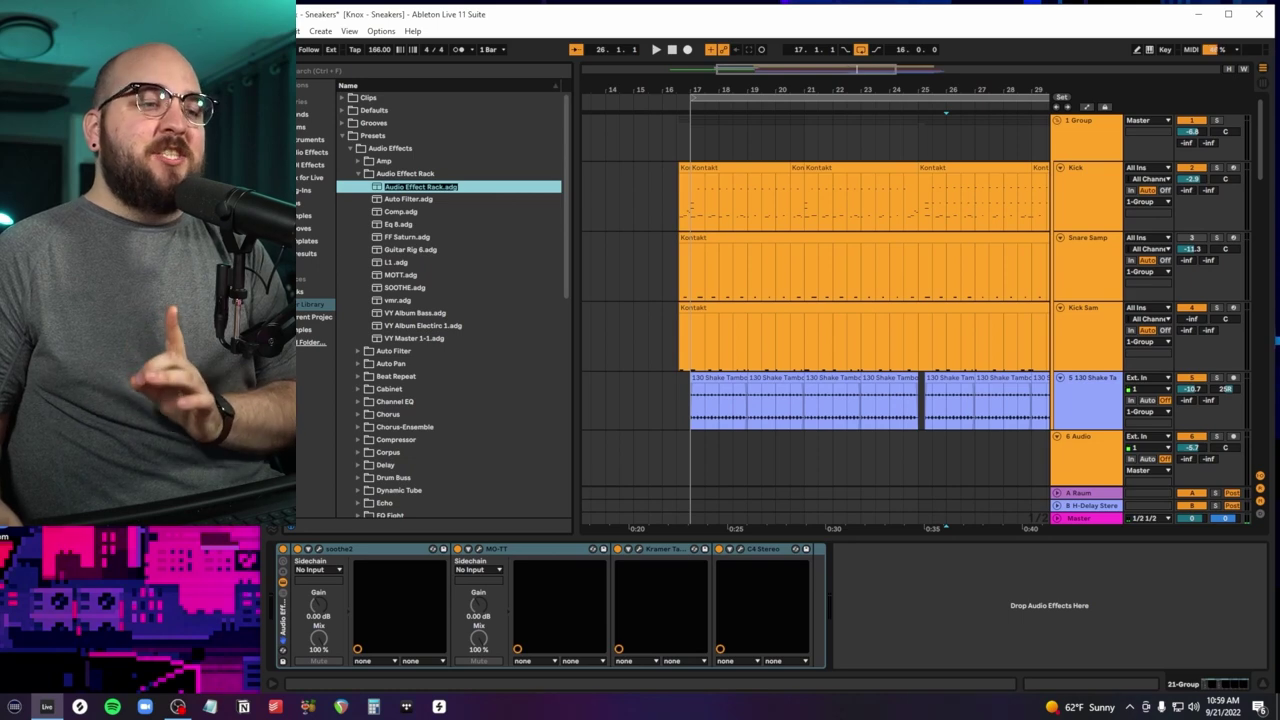
key(ctrl+alt+b)
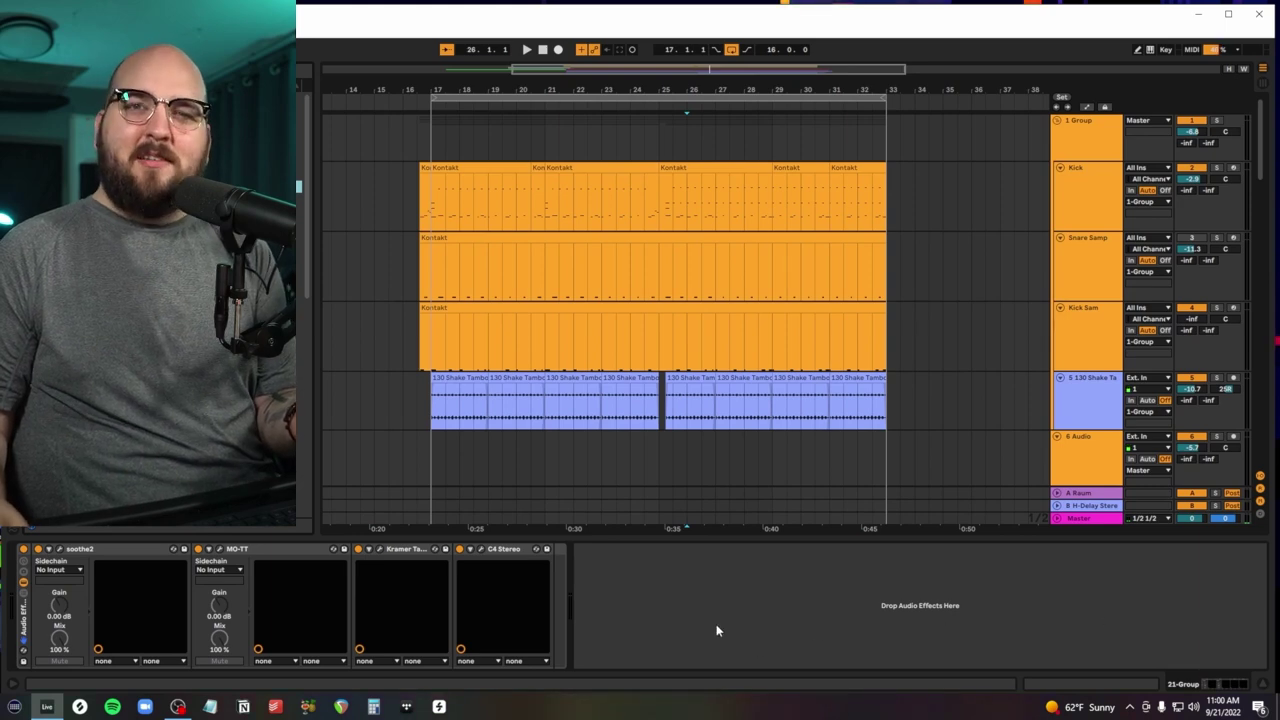
Load the saved Audio Effect Rack.adg onto the drum group, close Kramer Tape, and select the duplicate rack
key(ctrl+alt+b)
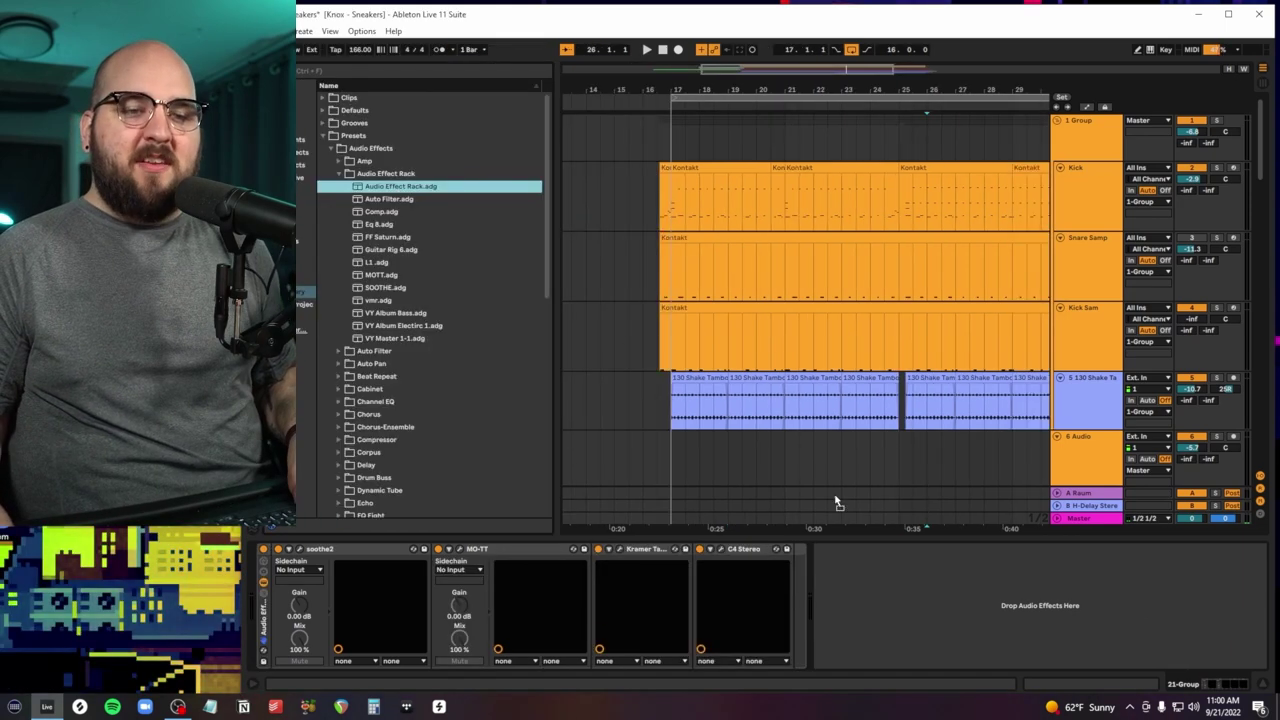
key(Return)
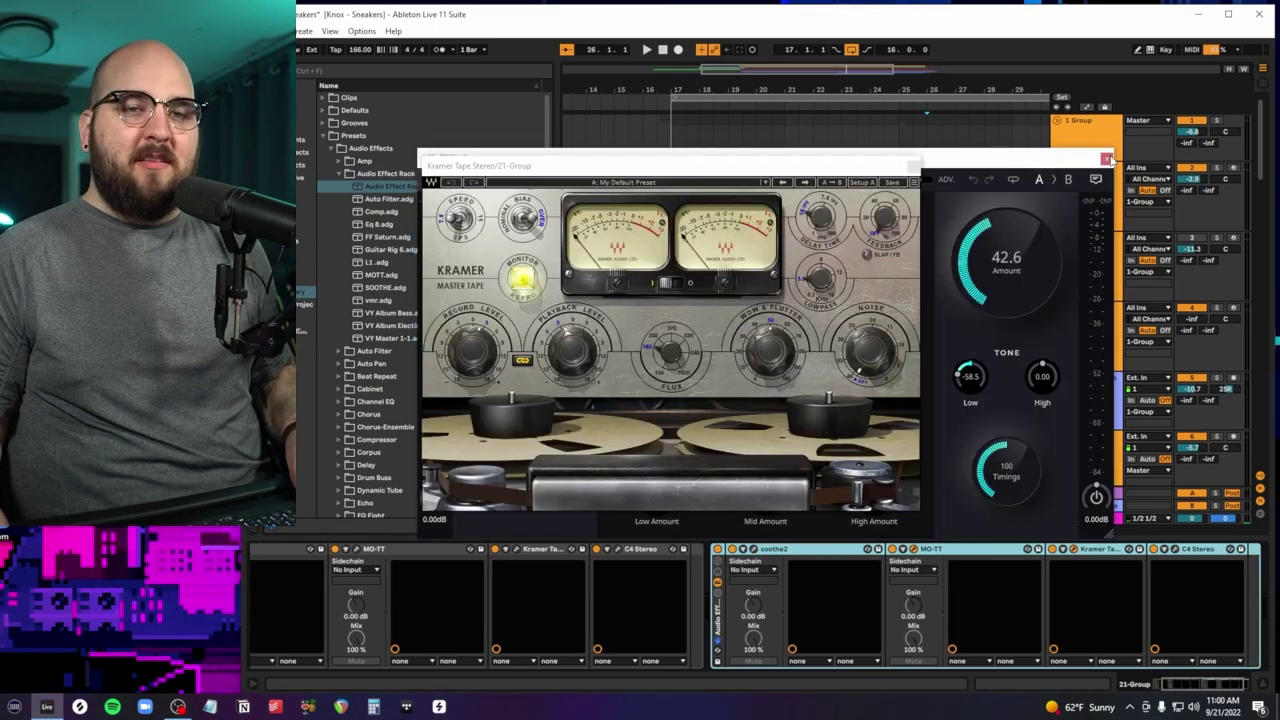
click(673, 557)
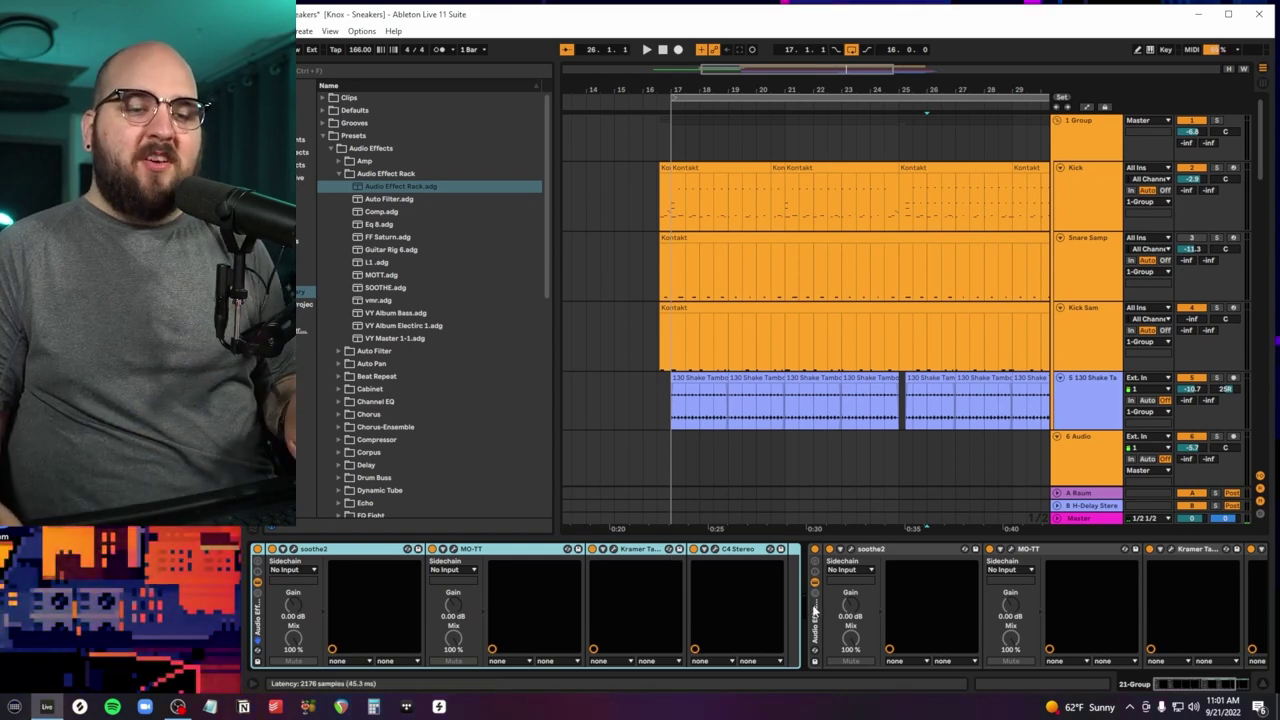
click(813, 622)
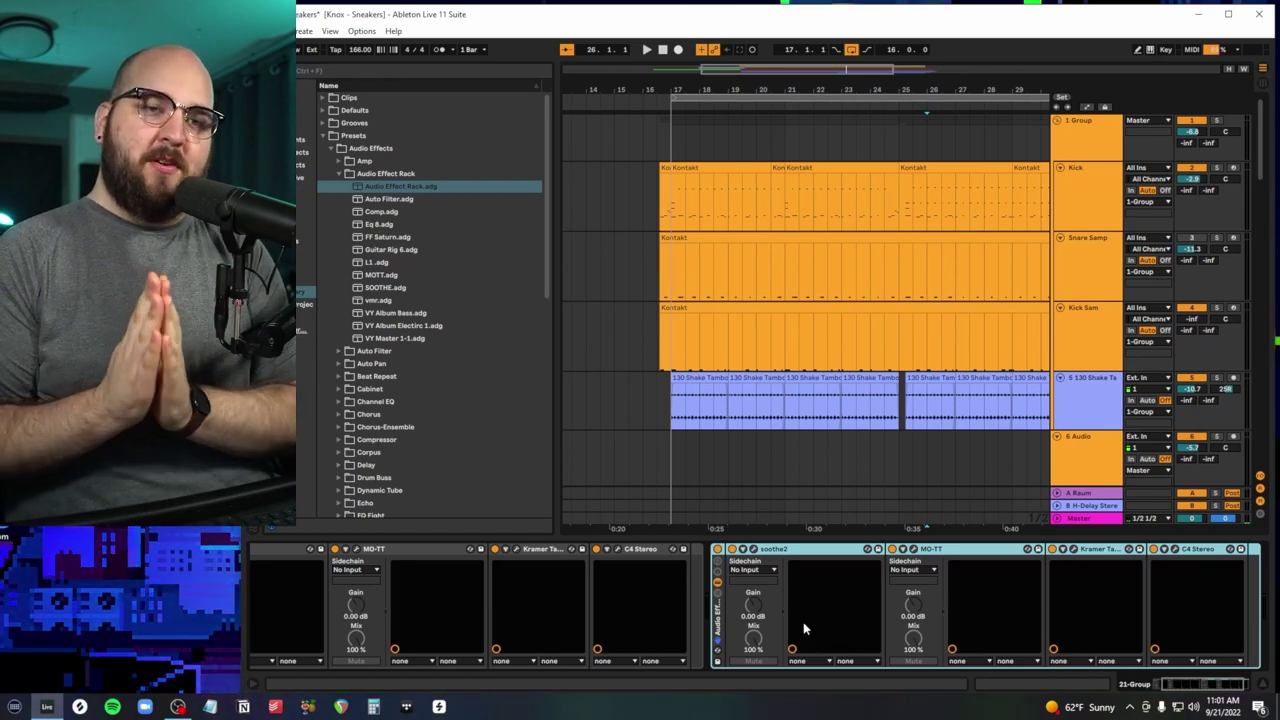
Delete the duplicate rack and map soothe2's depth to the first macro
key(Delete)
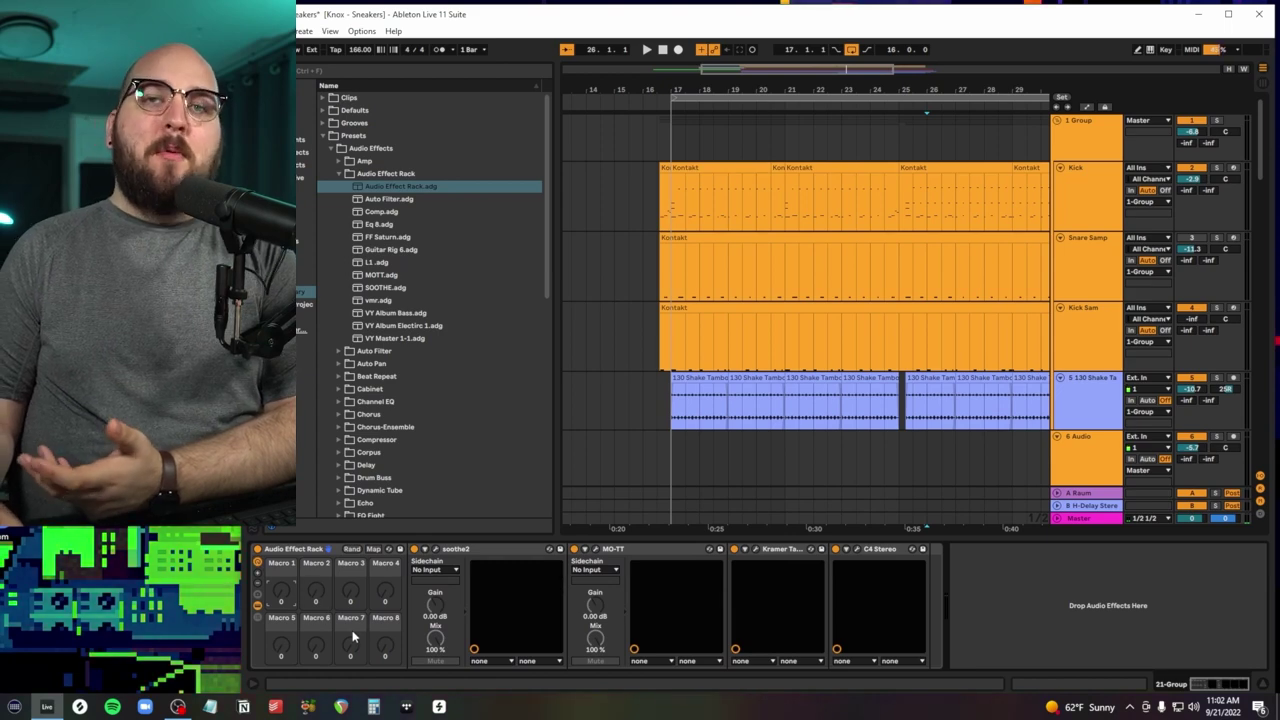
click(373, 549)
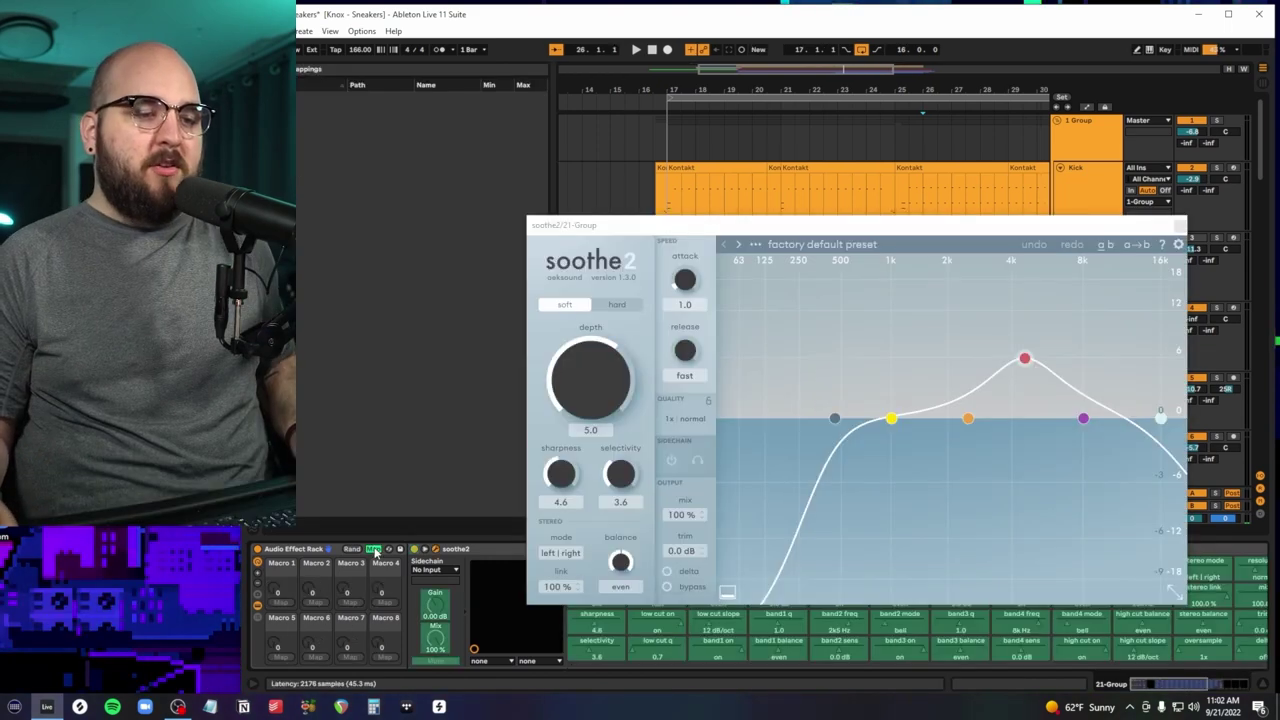
click(592, 377)
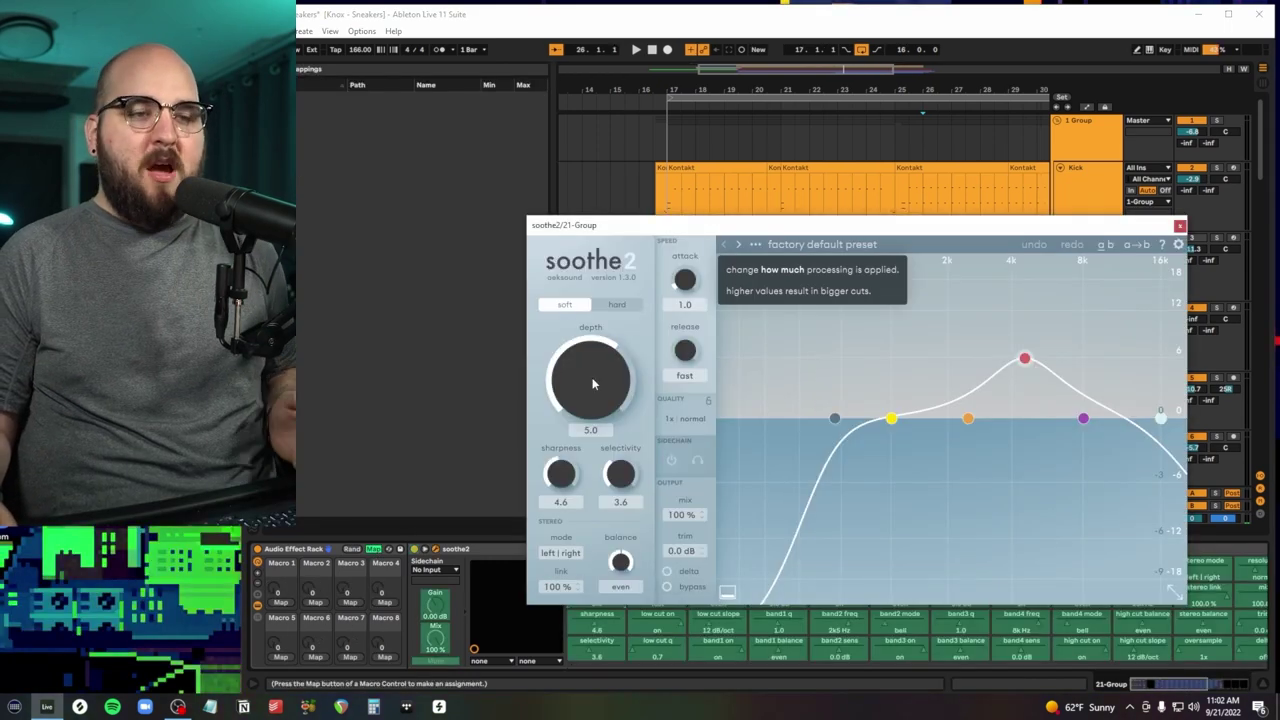
click(281, 602)
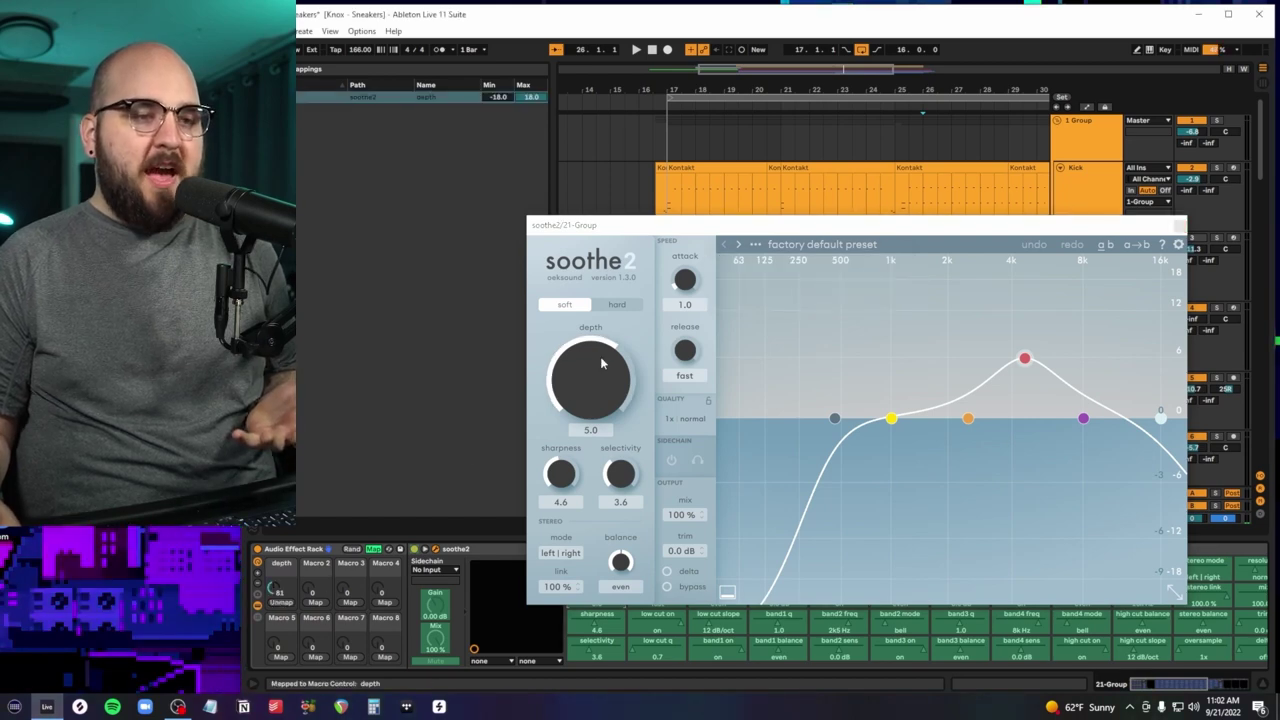
click(396, 551)
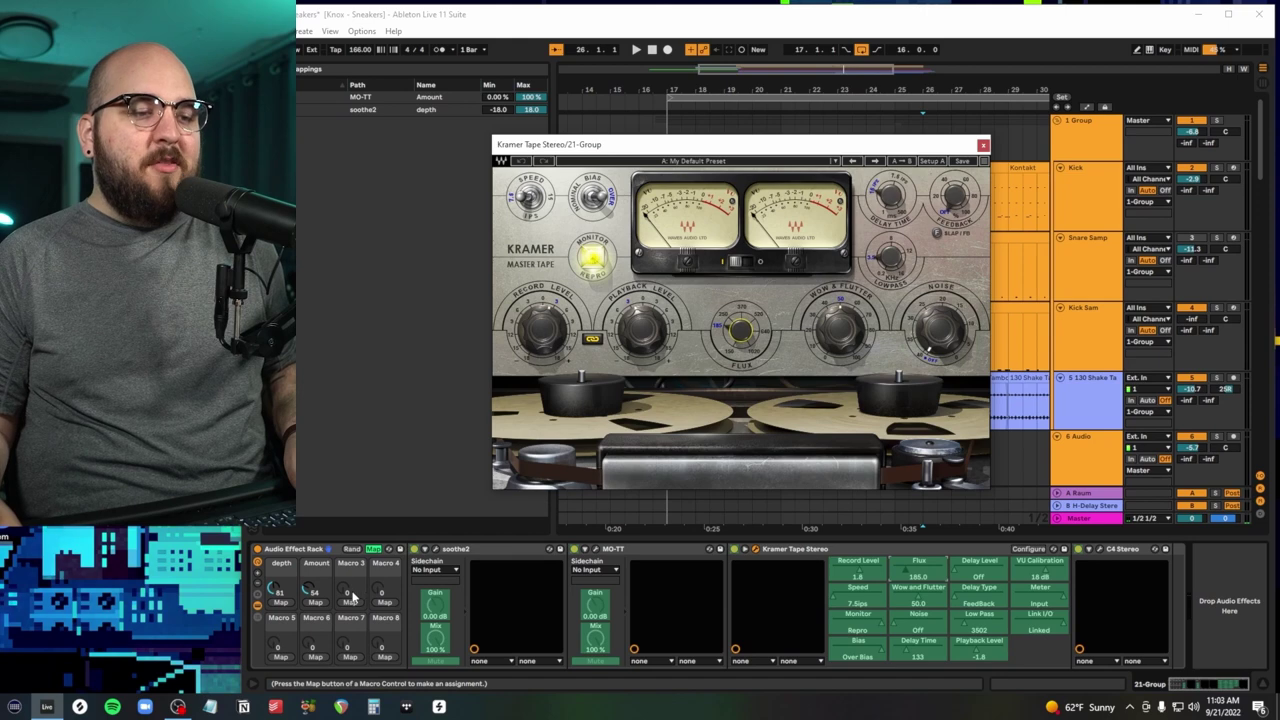
Map Kramer Tape Flux to the third macro and C4 Band 1 Thresh to the fourth, then exit Map mode
click(352, 597)
click(918, 560)
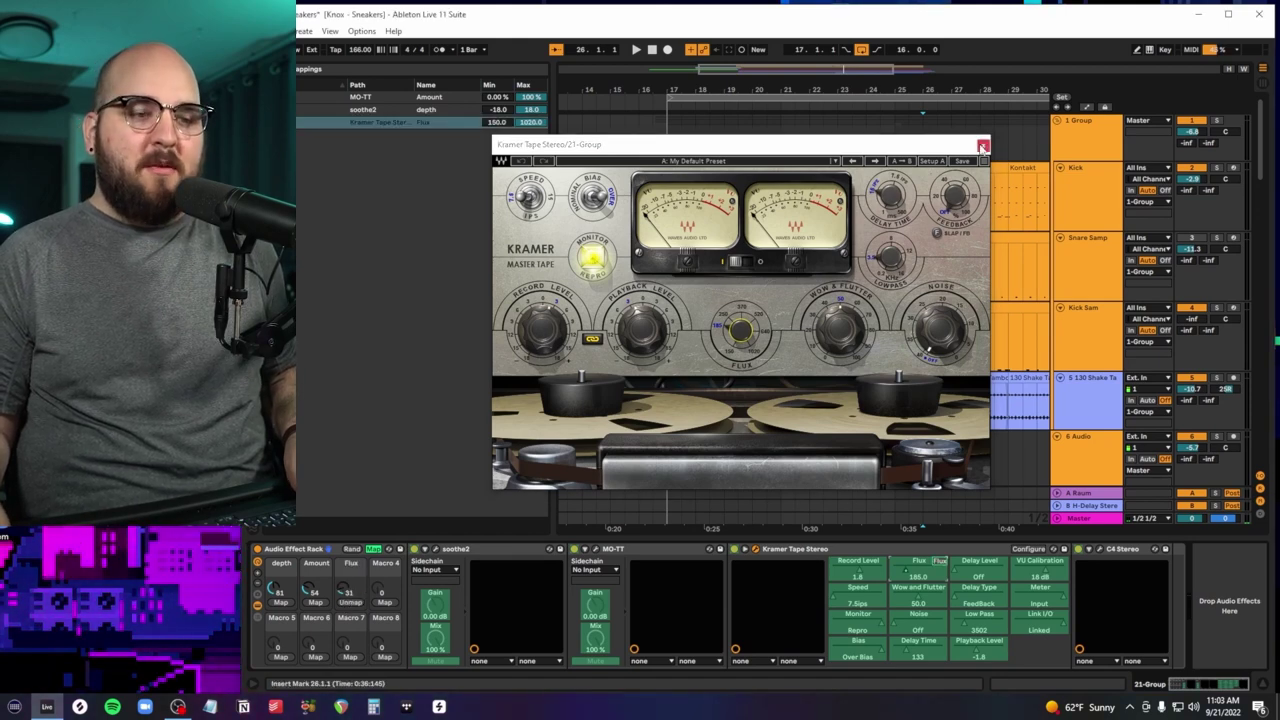
click(983, 146)
click(385, 602)
click(826, 372)
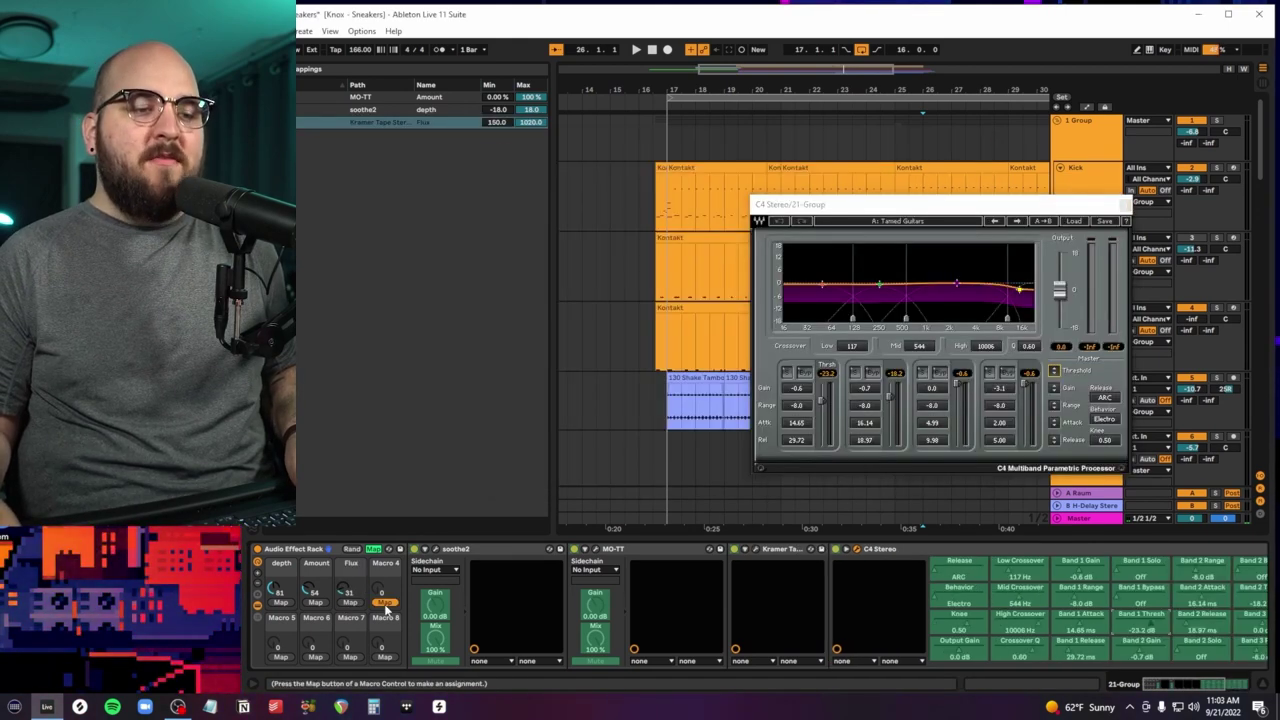
click(373, 549)
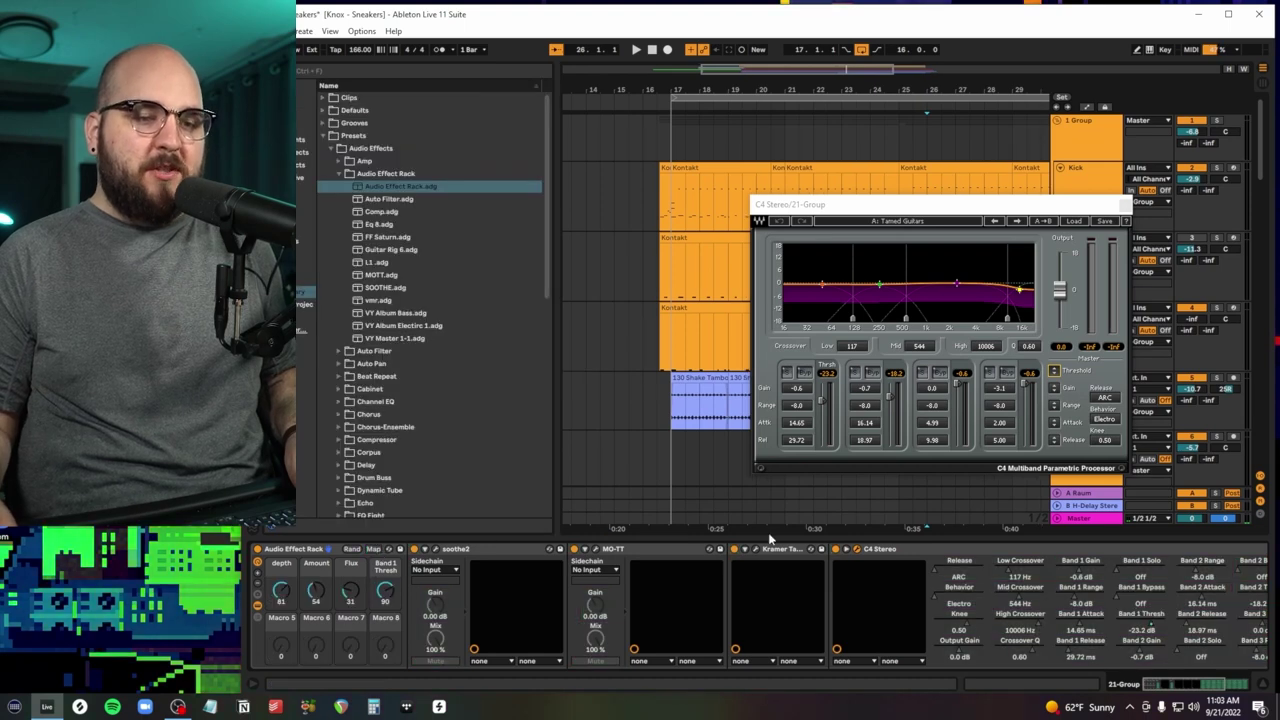
click(856, 556)
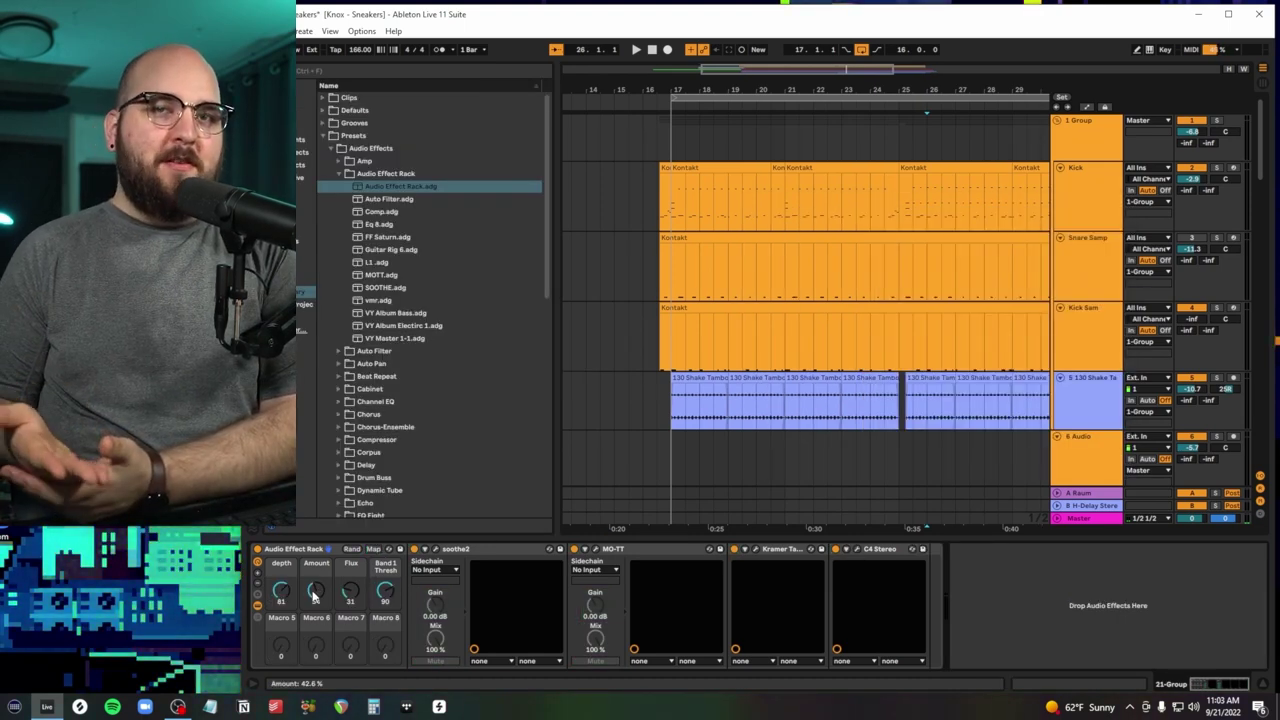
Assign the System > Open action to an empty Stream Deck key, pointing it at artu1 Juno 6.adg
click(297, 552)
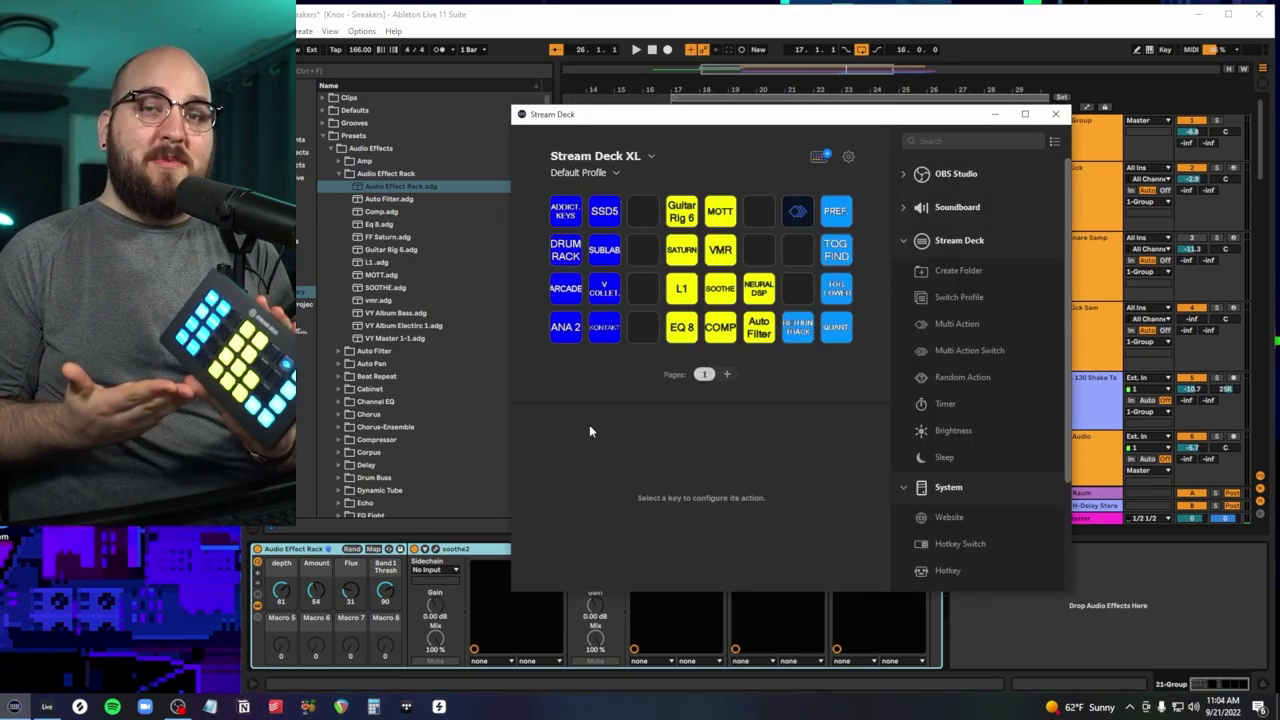
scroll(980, 400, down, 3)
drag(940, 443, 645, 213)
click(842, 488)
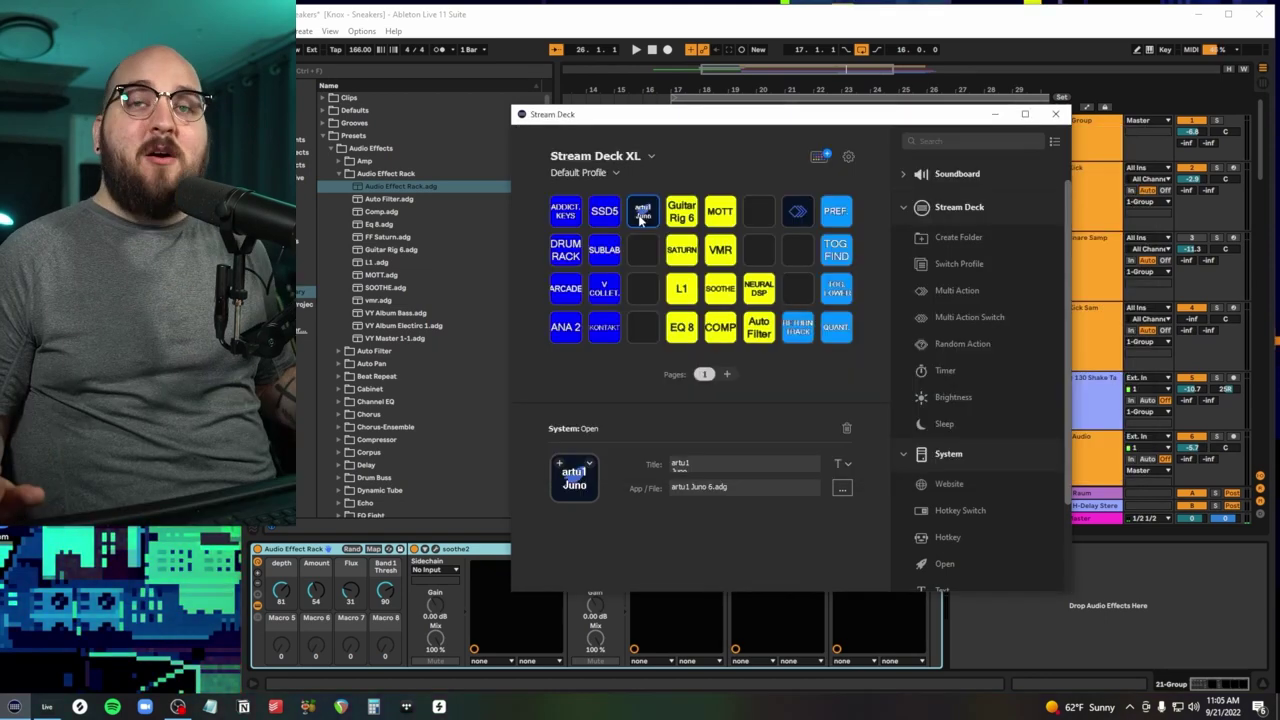
click(1038, 463)
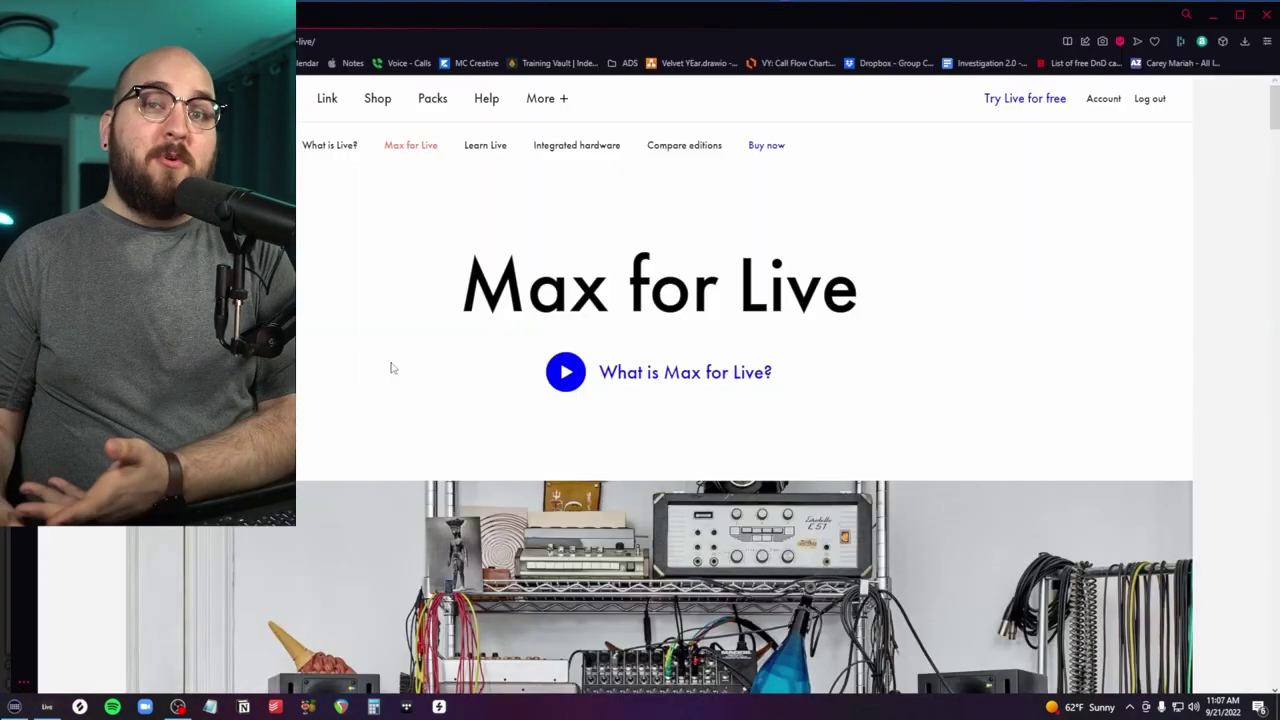
Scroll through ableton.com's Max for Live page and the Packs listing filtered to Max for Live
scroll(392, 367, down, 5)
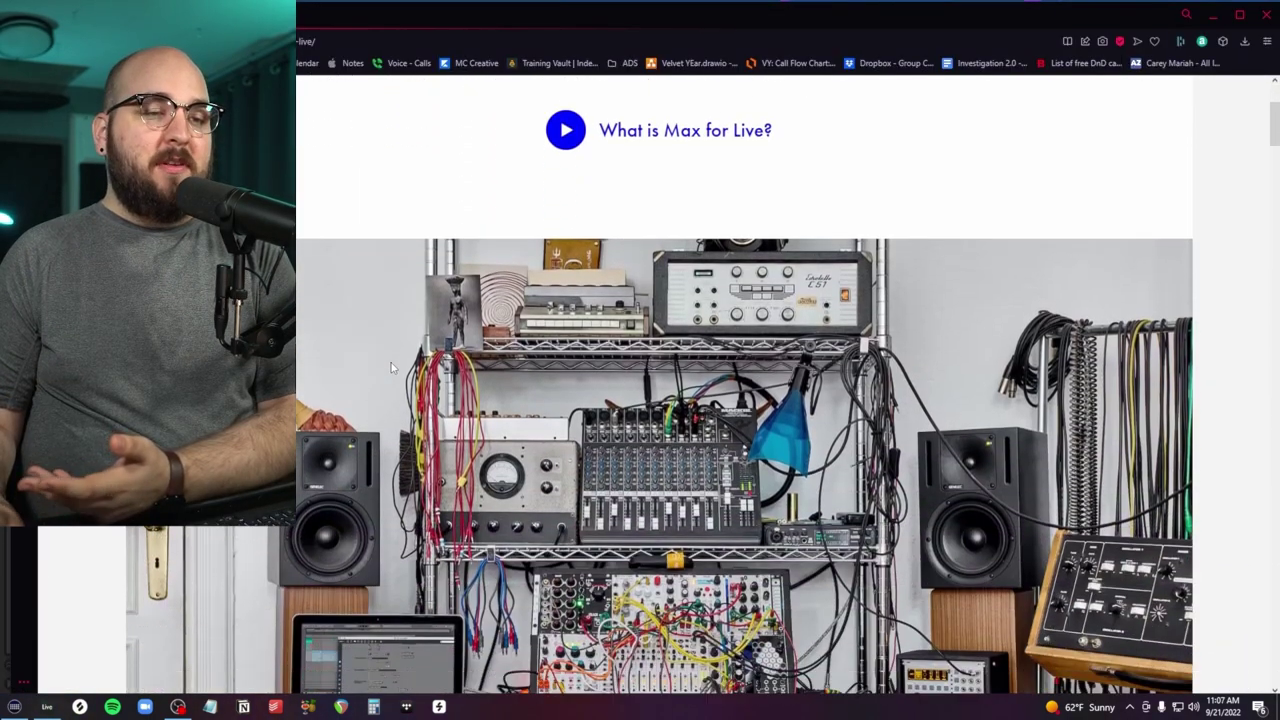
scroll(392, 367, down, 7)
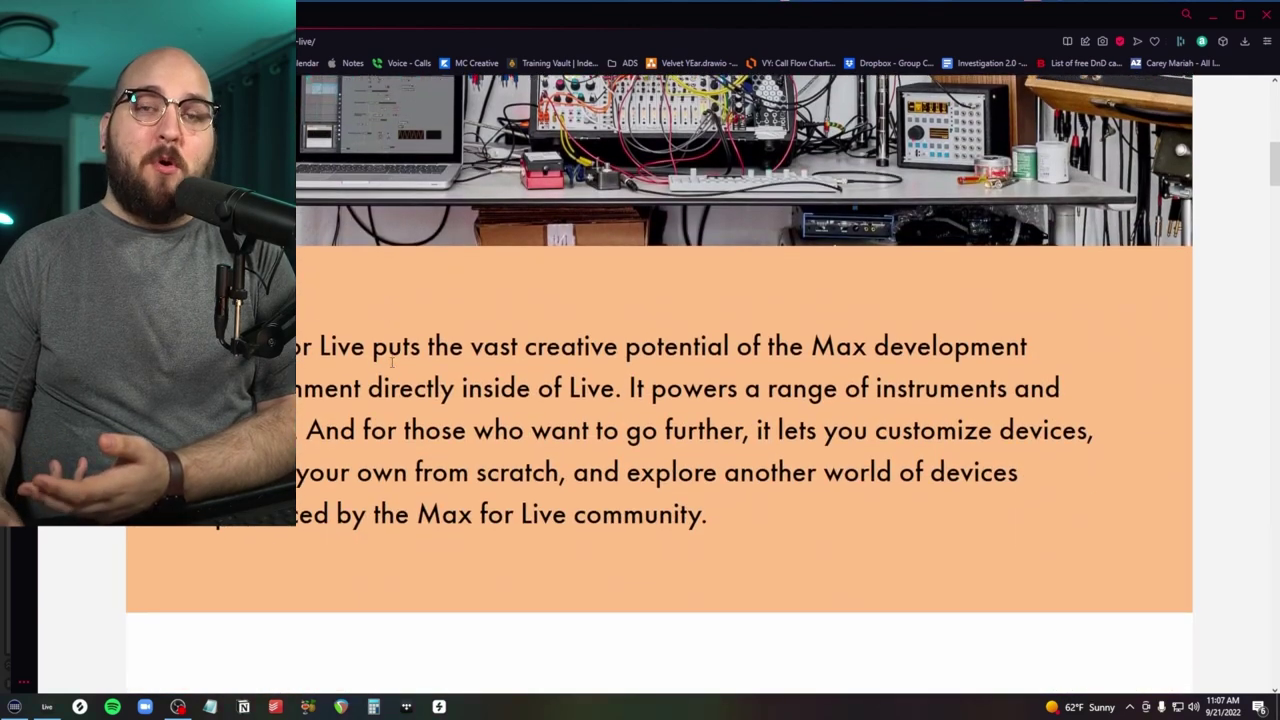
scroll(392, 363, down, 10)
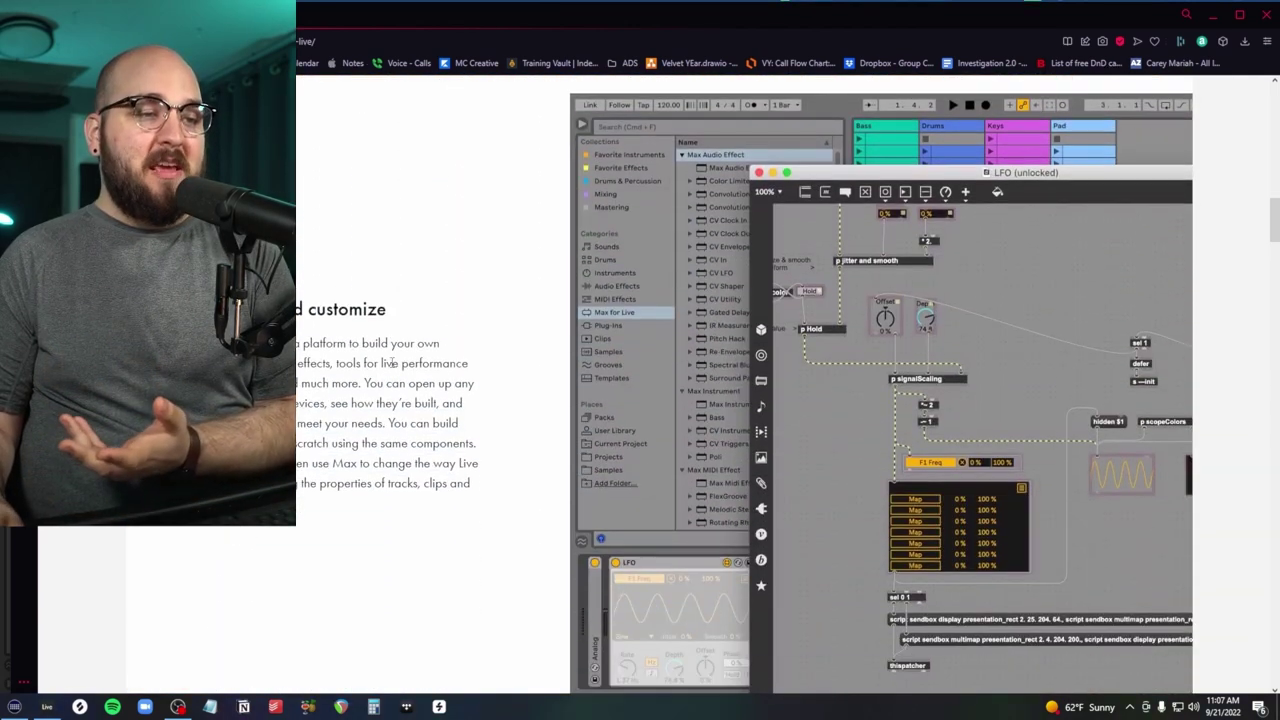
scroll(1004, 272, down, 1)
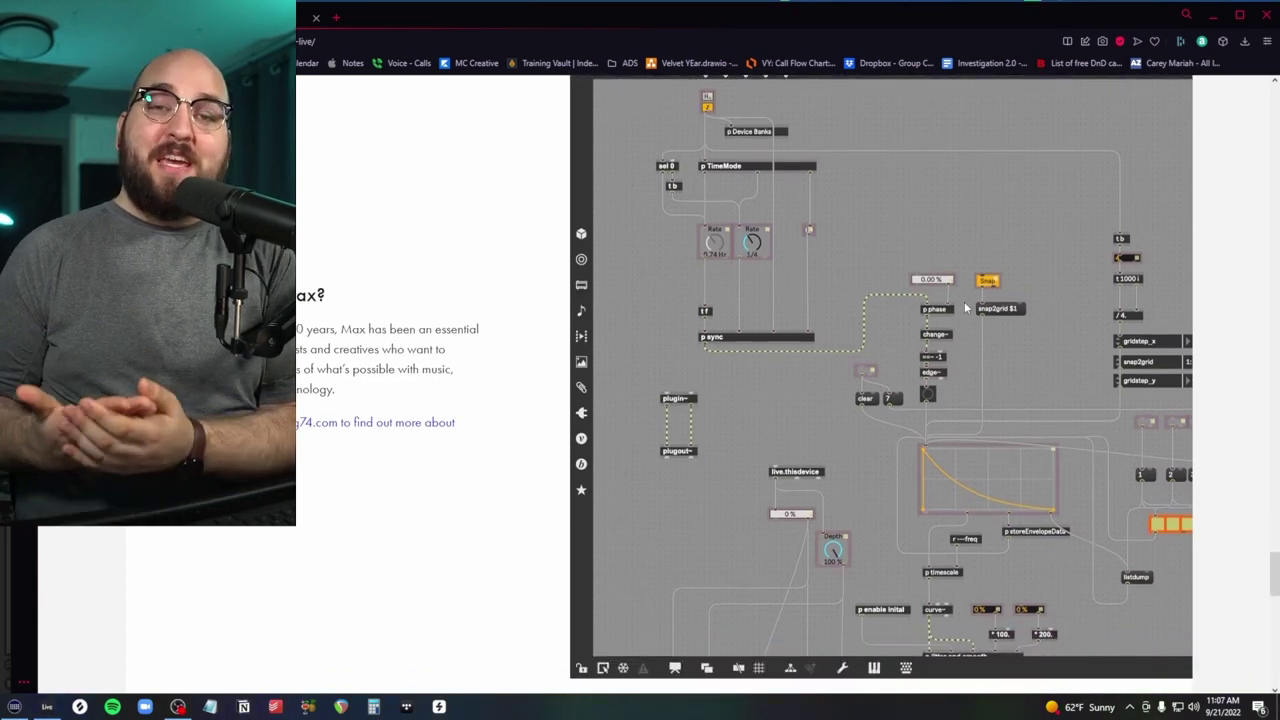
scroll(561, 328, down, 10)
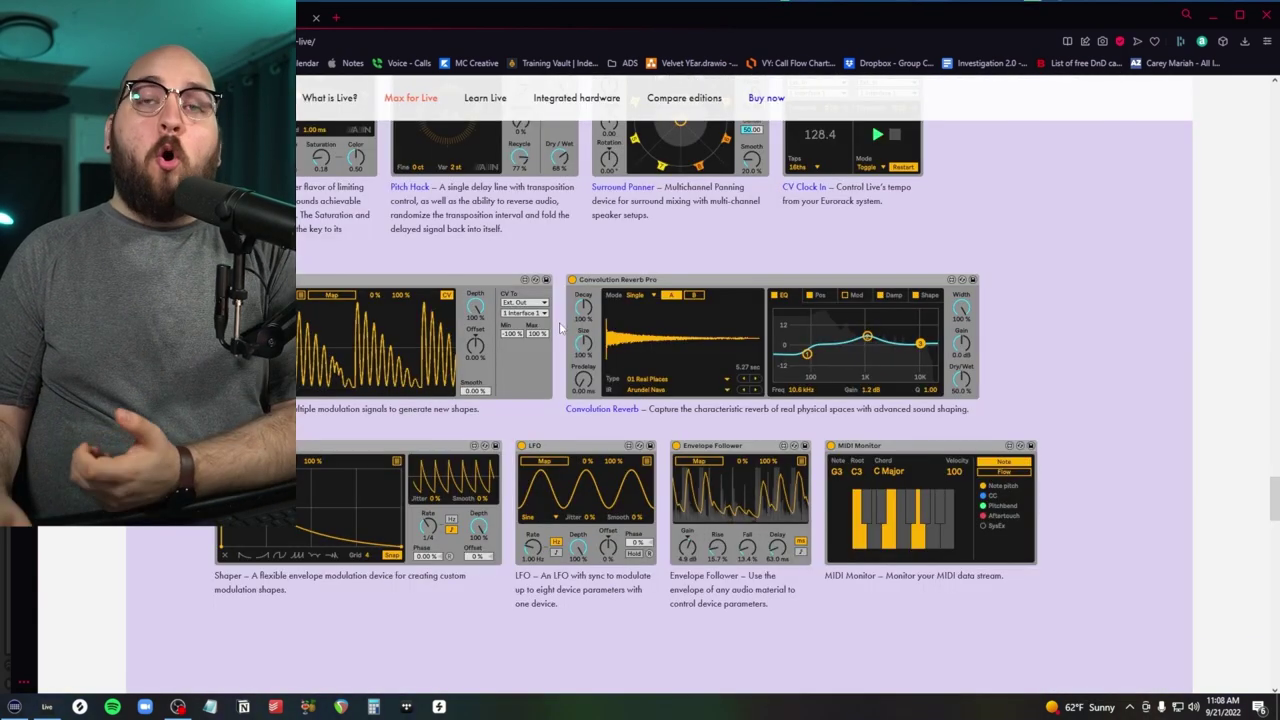
scroll(561, 328, up, 1)
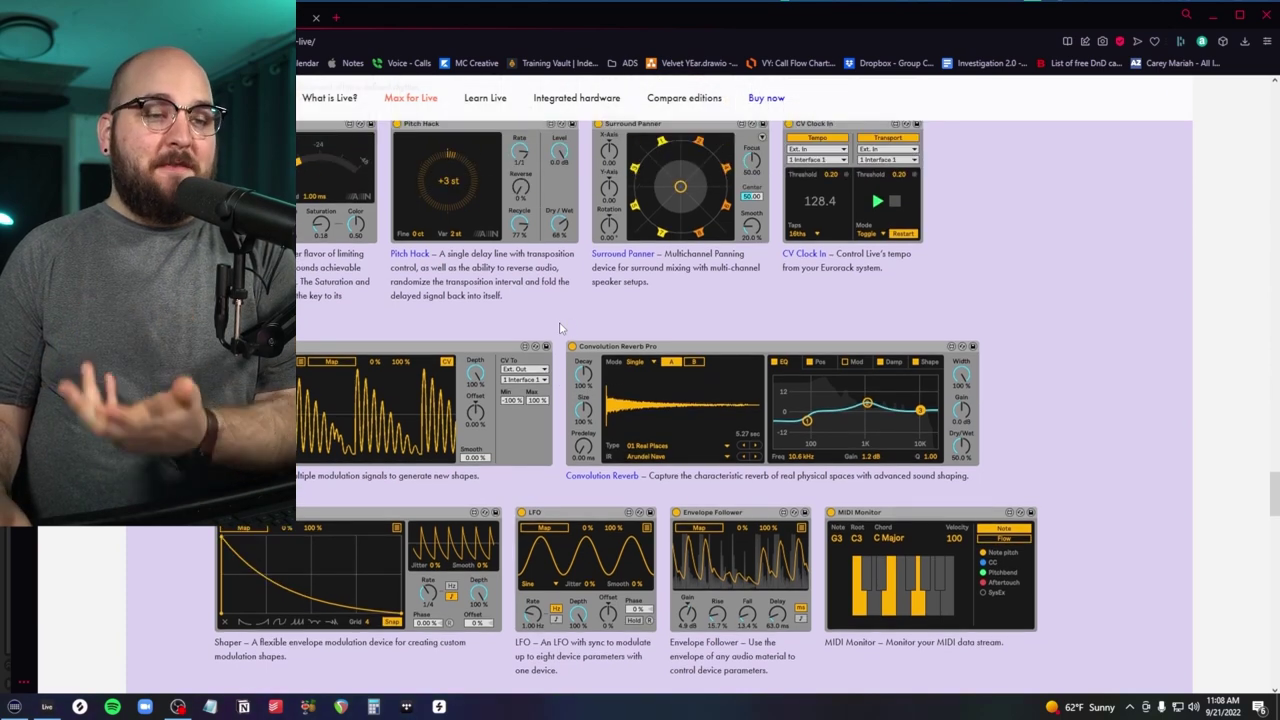
scroll(560, 328, up, 15)
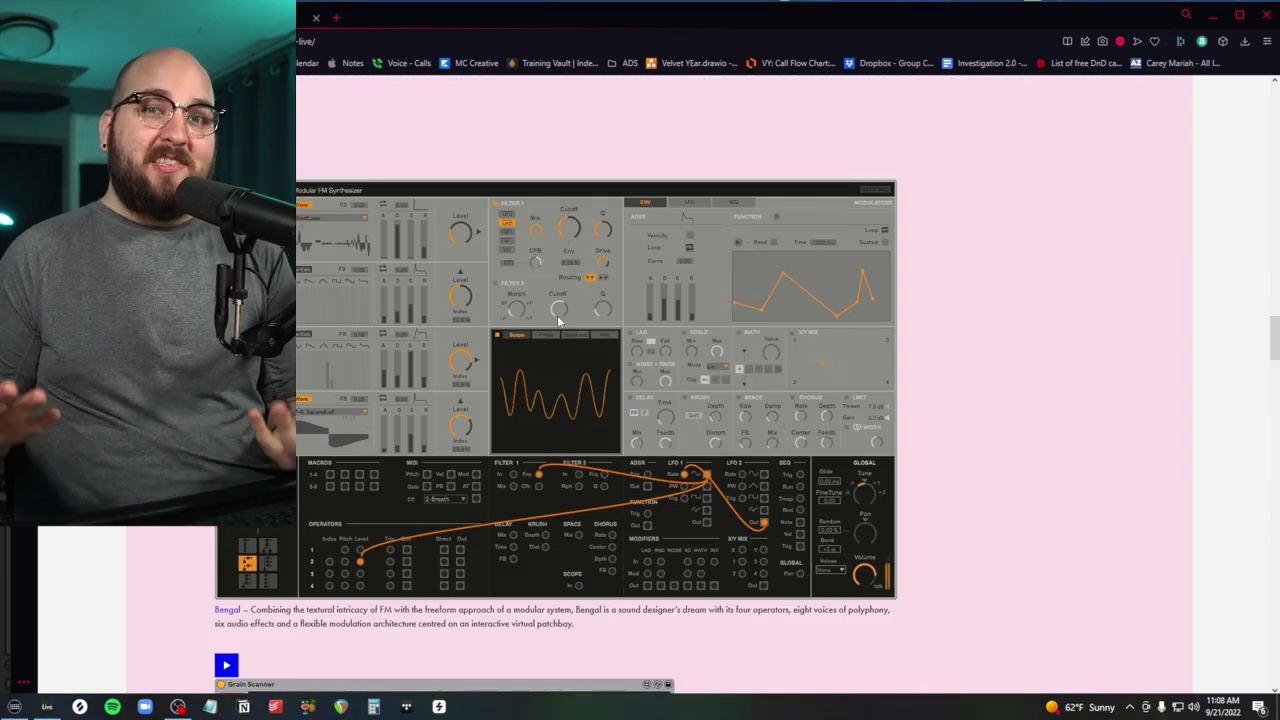
scroll(557, 315, up, 1)
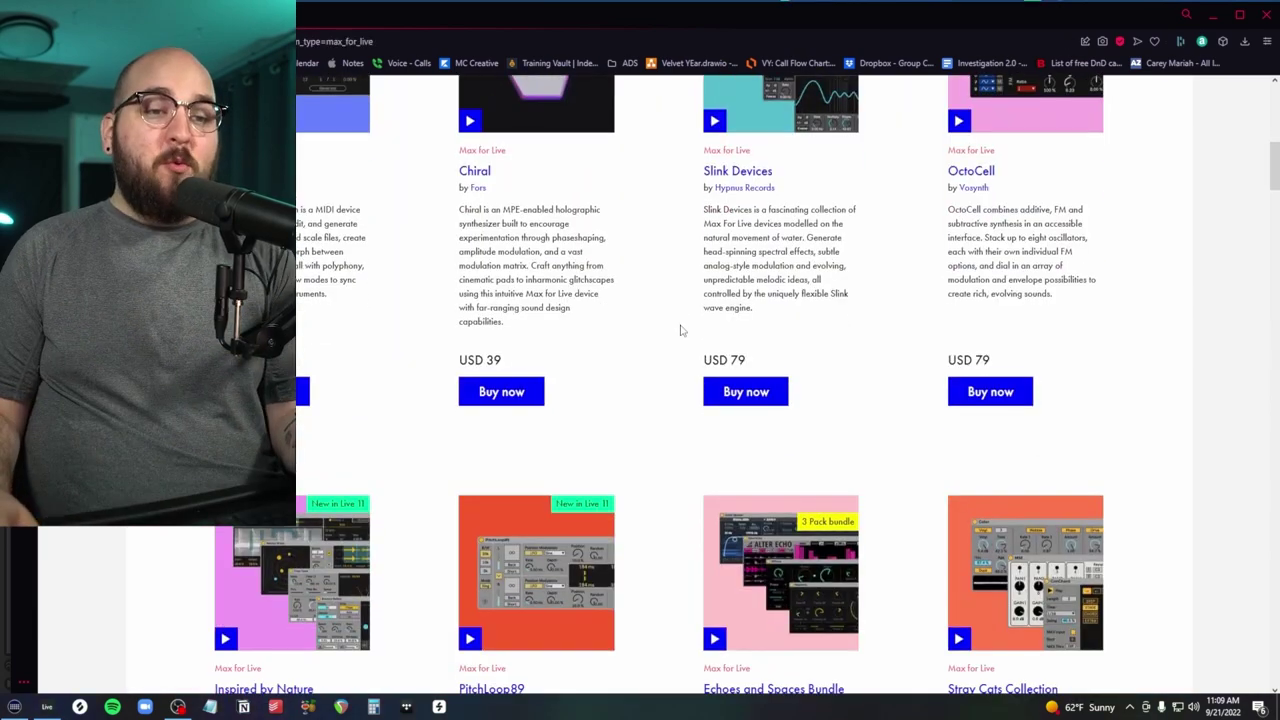
scroll(680, 330, down, 9)
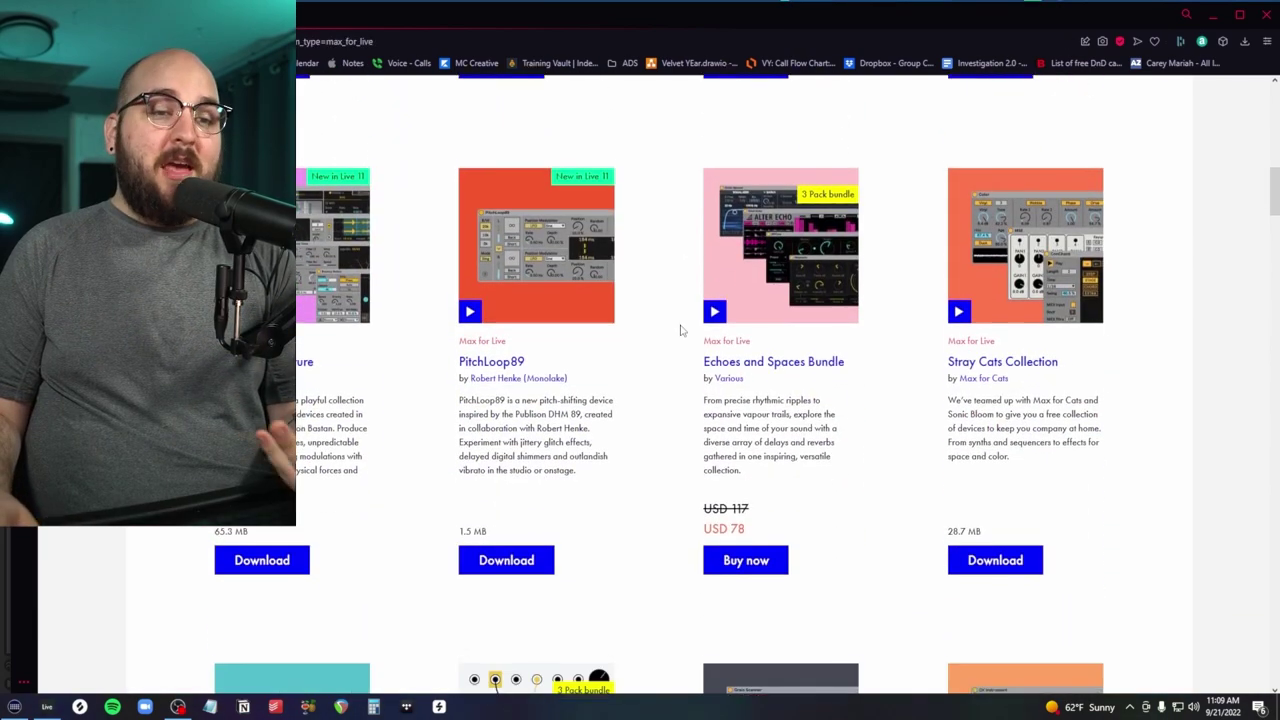
scroll(680, 330, down, 10)
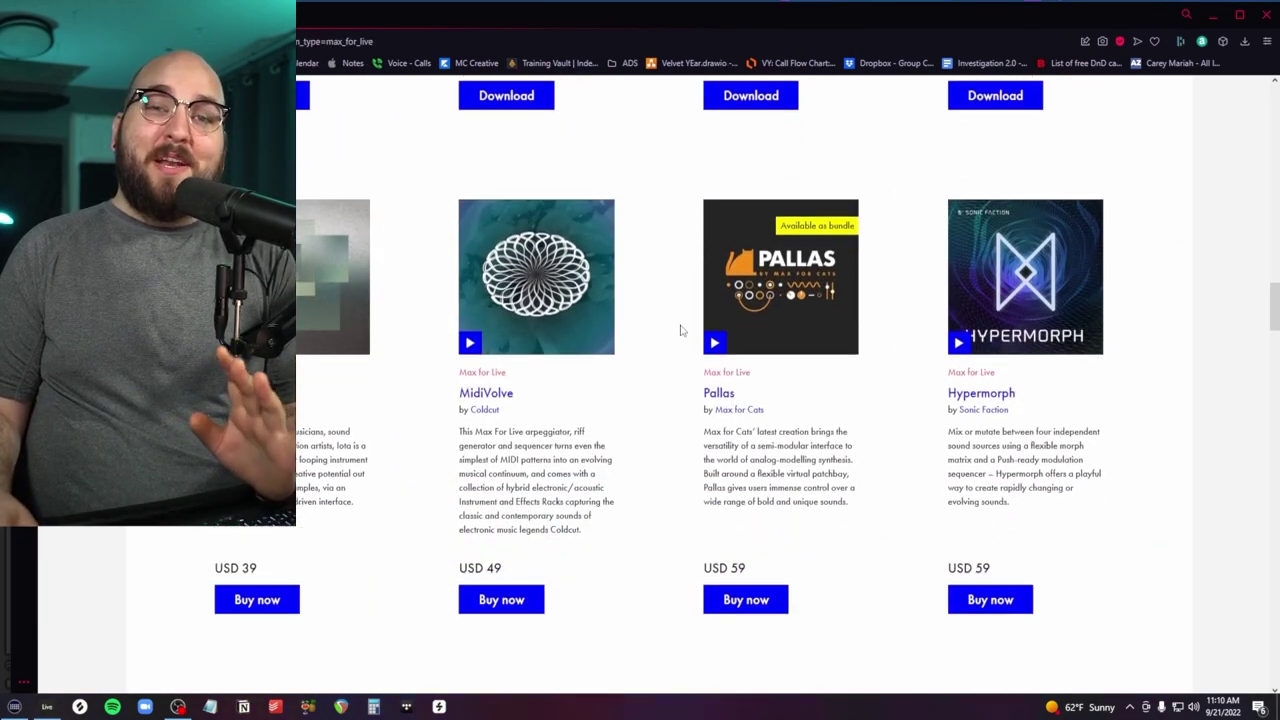
scroll(680, 330, down, 8)
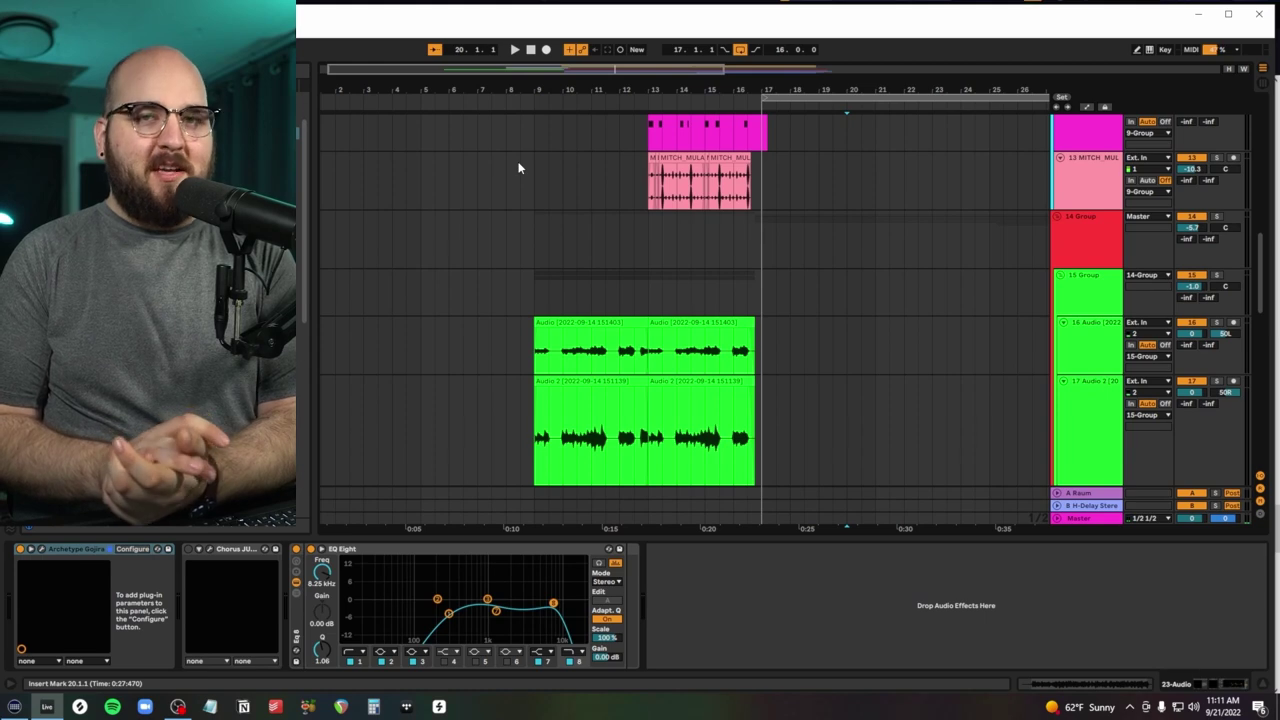
key(Tab)
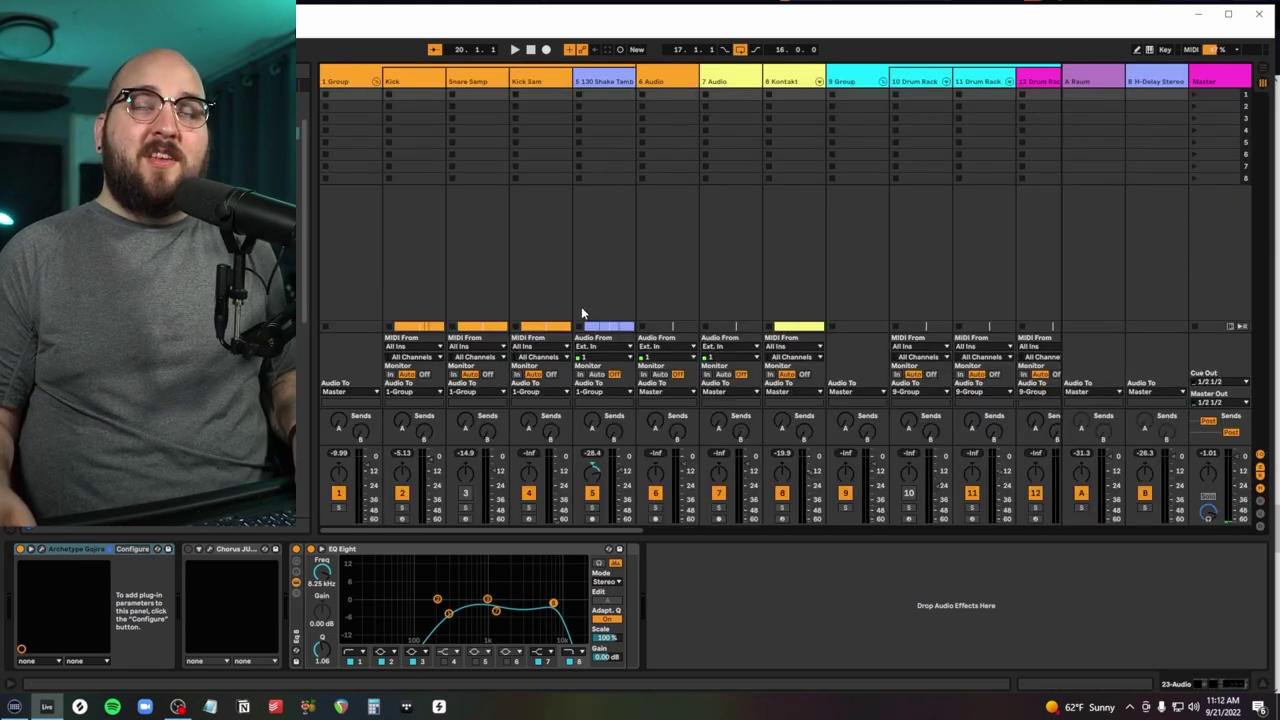
scroll(583, 313, right, 2)
scroll(612, 313, left, 2)
scroll(614, 313, right, 3)
scroll(613, 313, left, 3)
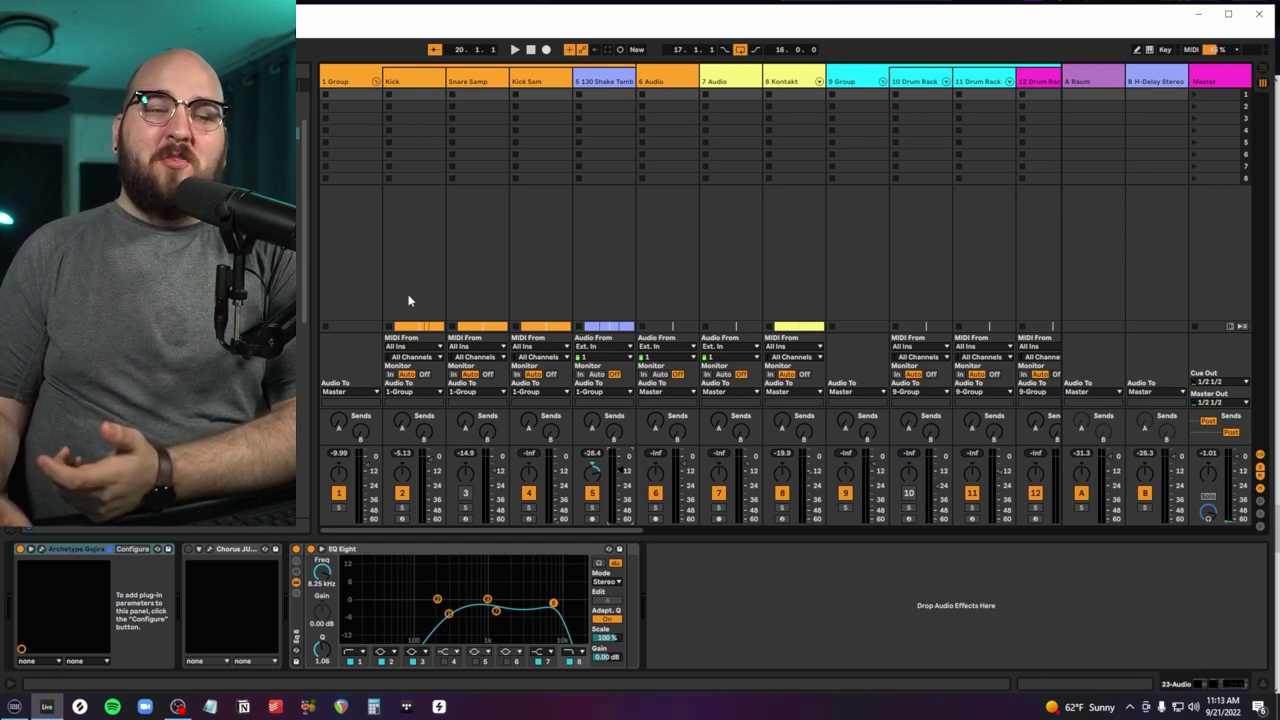
key(Tab)
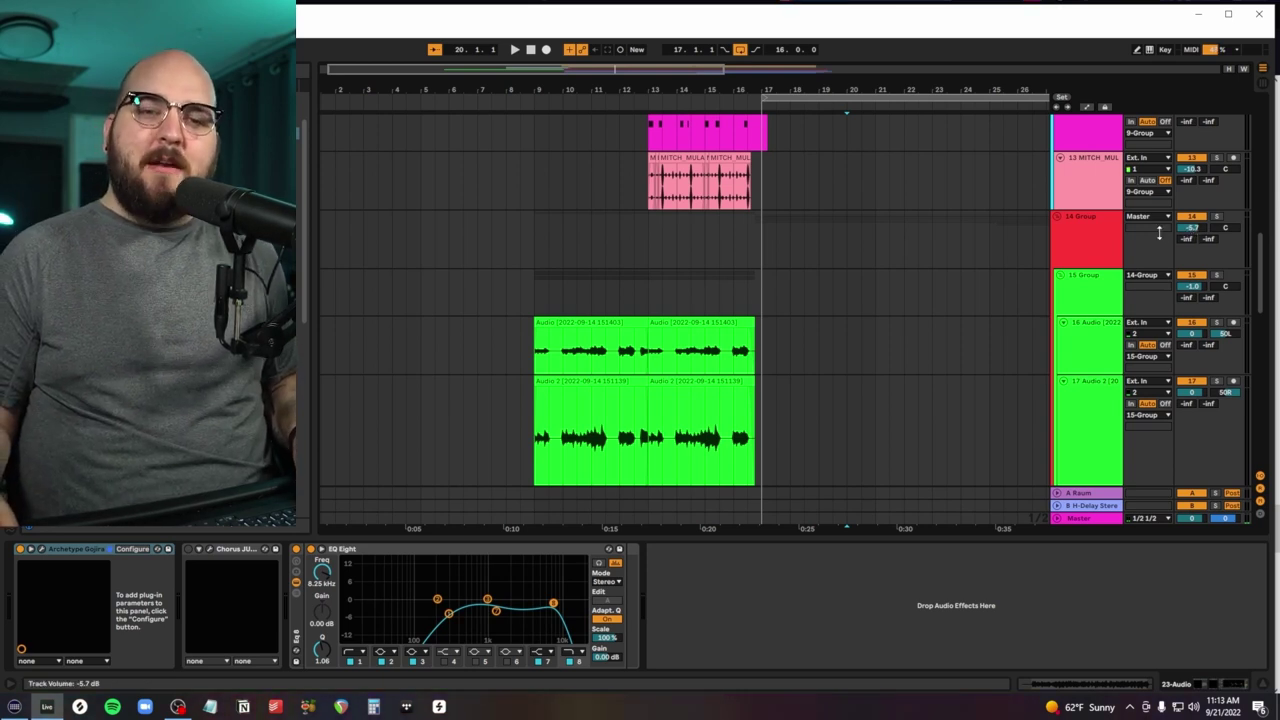
mouse_move(1186, 232)
mouse_down()
mouse_move(1186, 208)
mouse_move(1188, 248)
mouse_up()
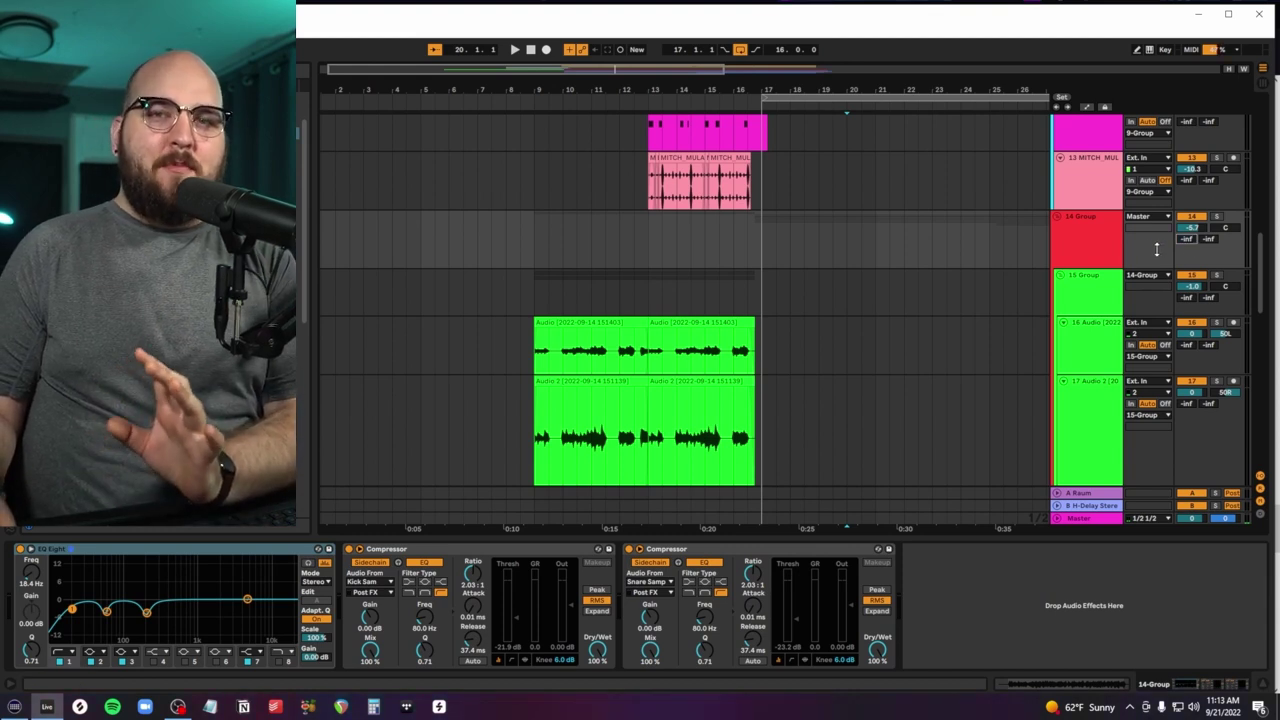
click(1064, 245)
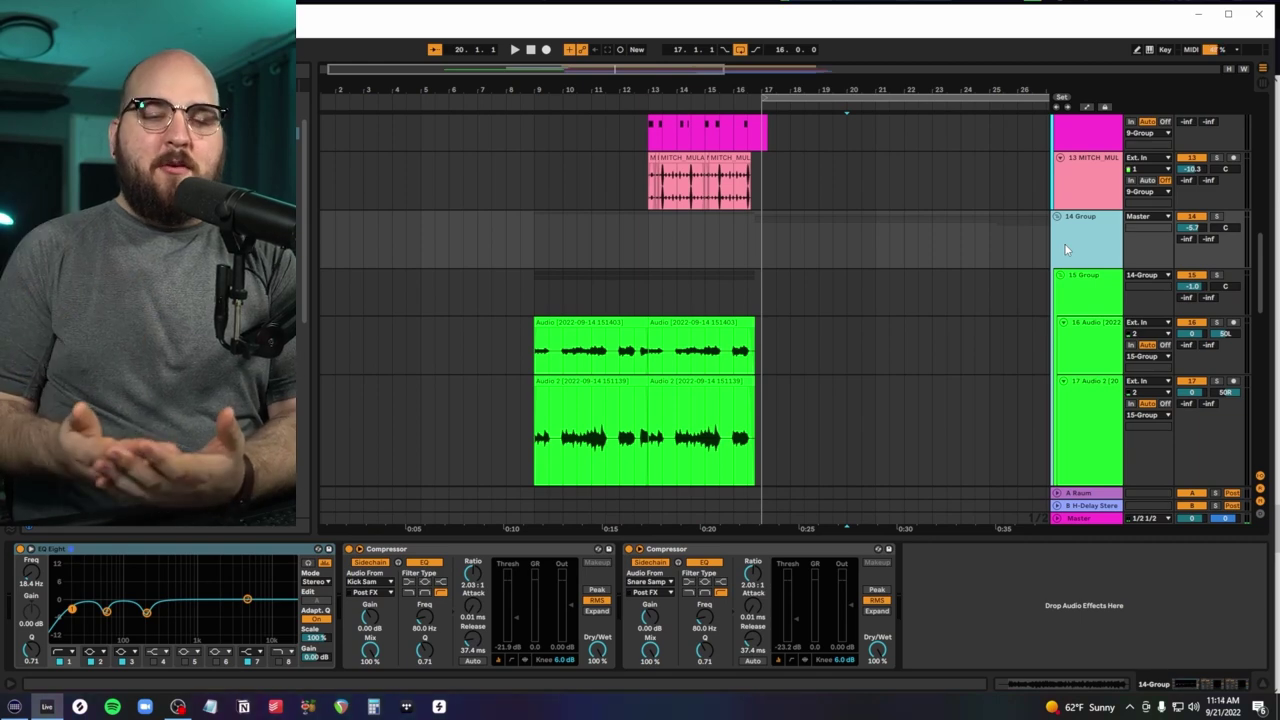
click(1080, 493)
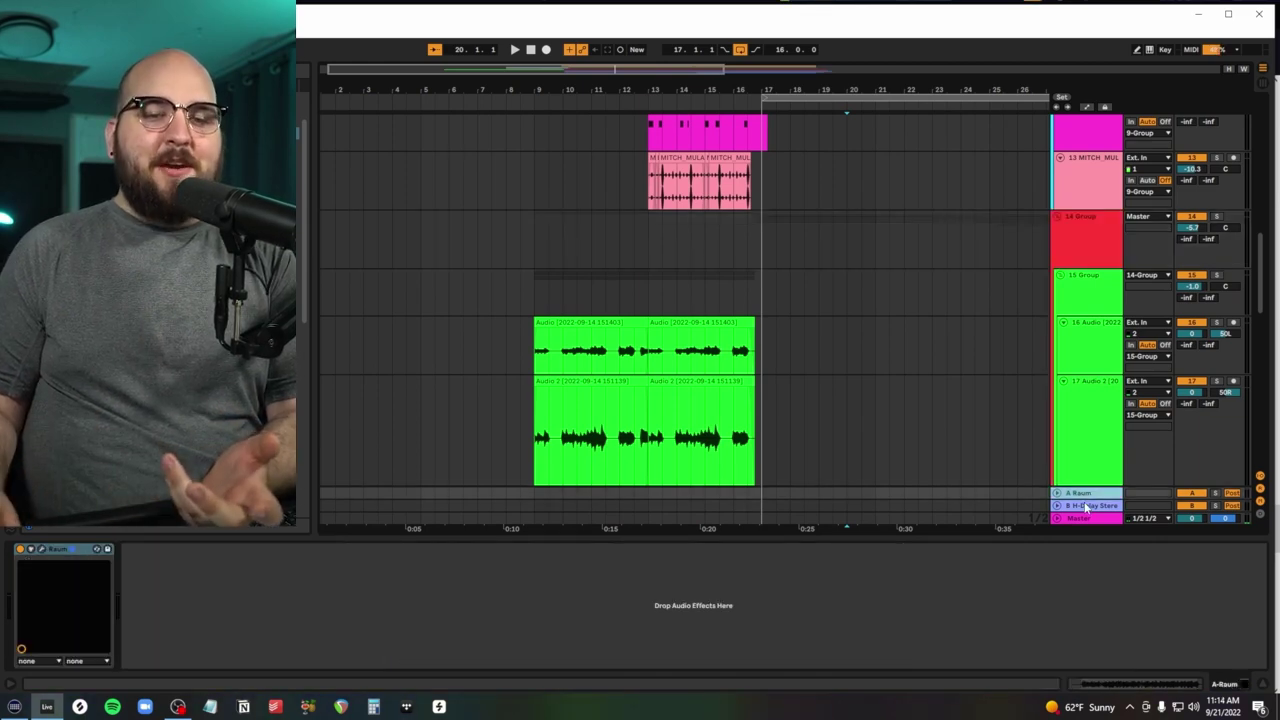
click(1088, 506)
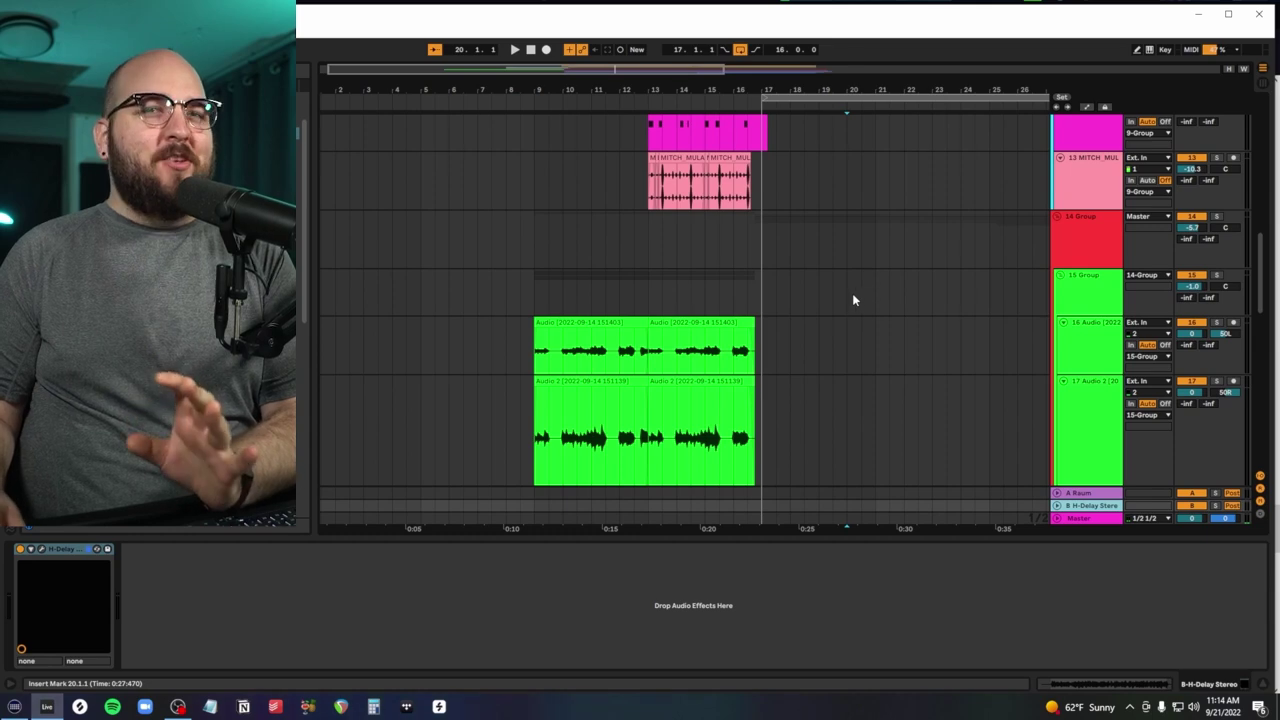
scroll(828, 323, up, 5)
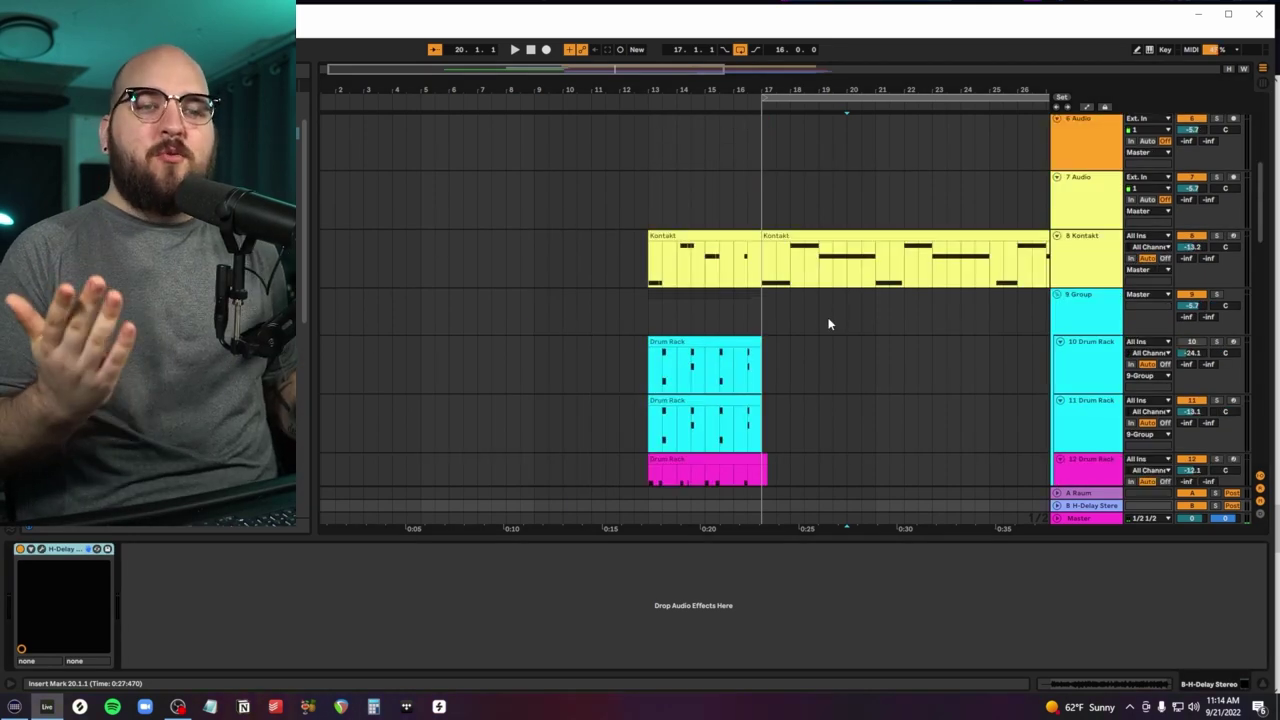
key(Tab)
key(Tab)
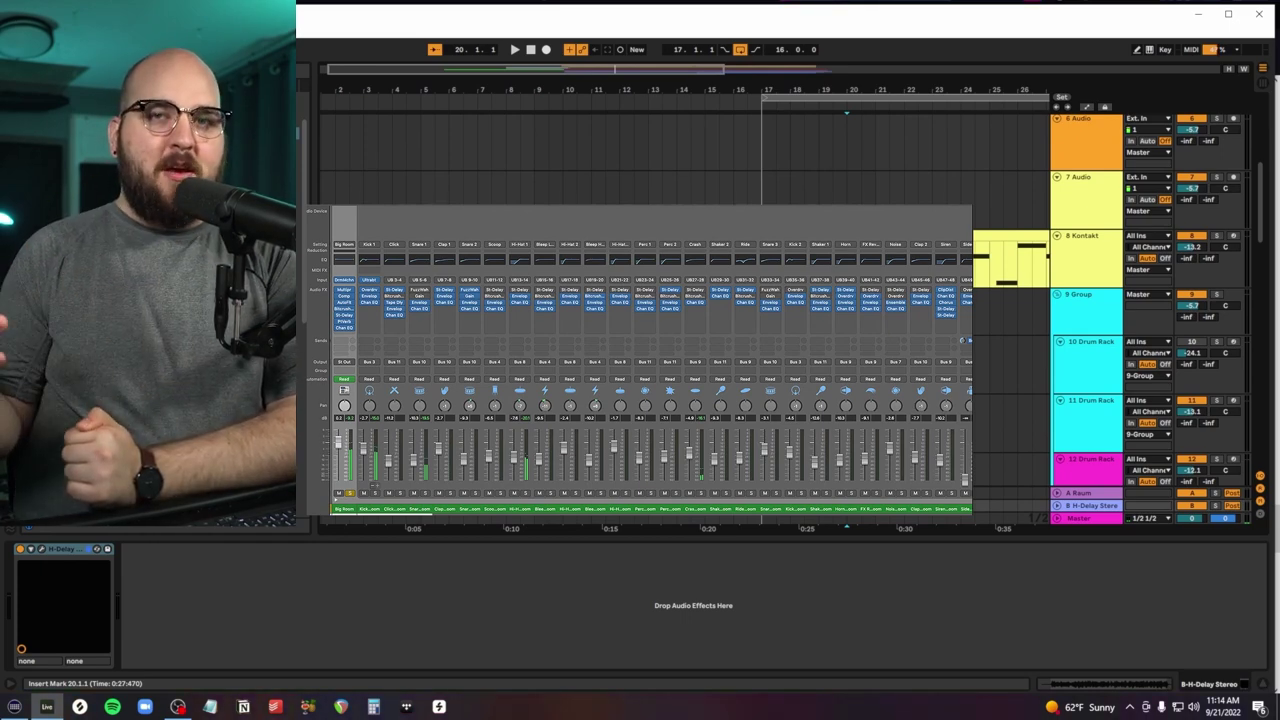
scroll(828, 317, right, 5)
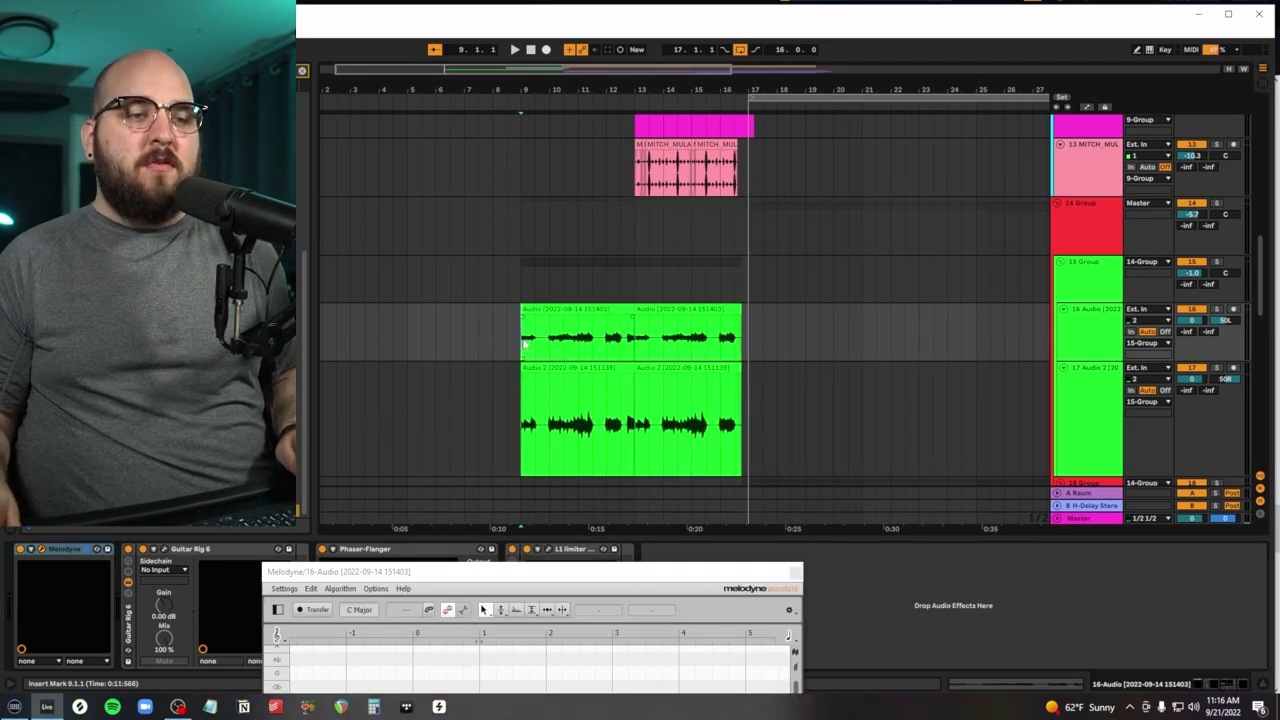
Zoom into the arrangement around bar 9 to reach the 16-Audio clip
scroll(522, 343, up, 10)
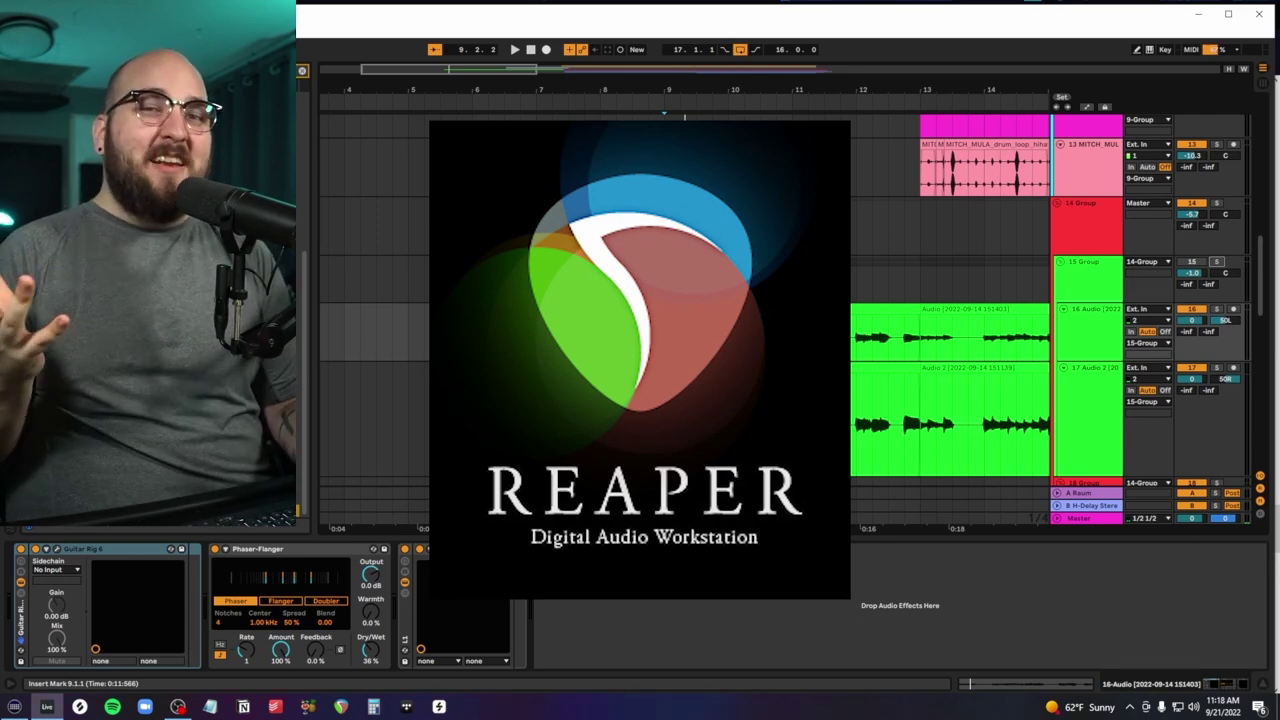
scroll(665, 309, right, 5)
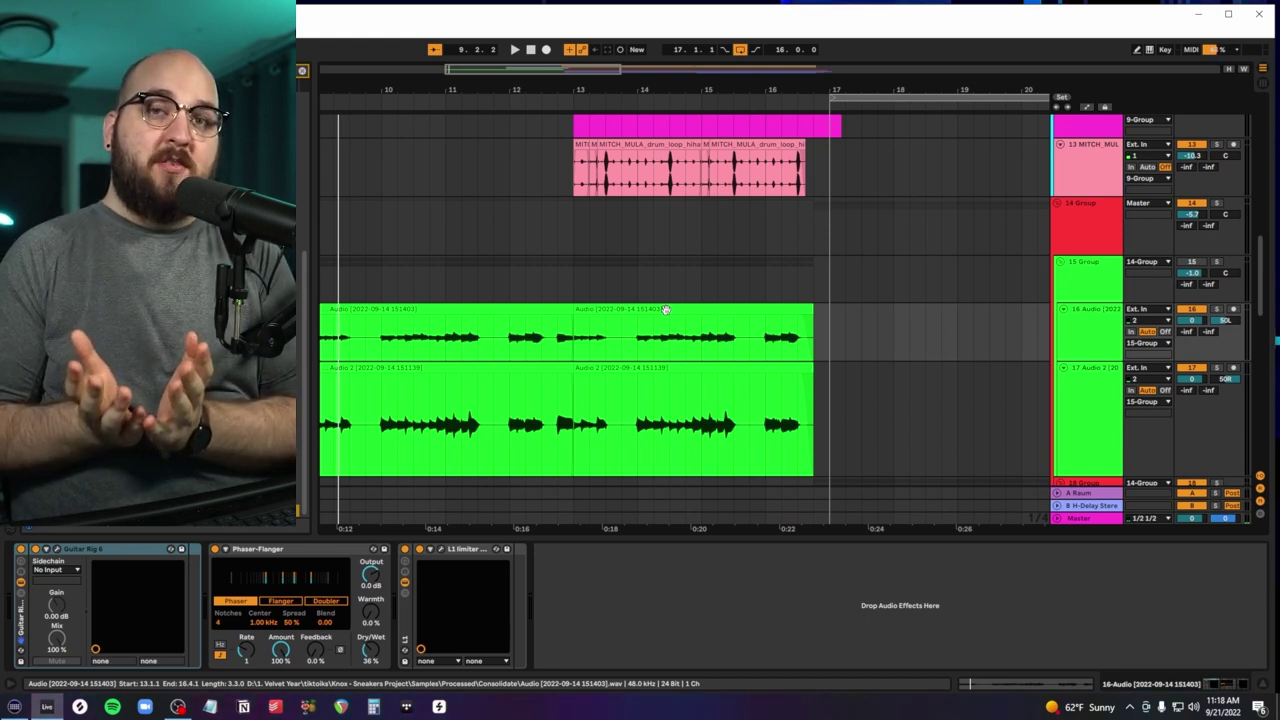
scroll(665, 309, right, 1)
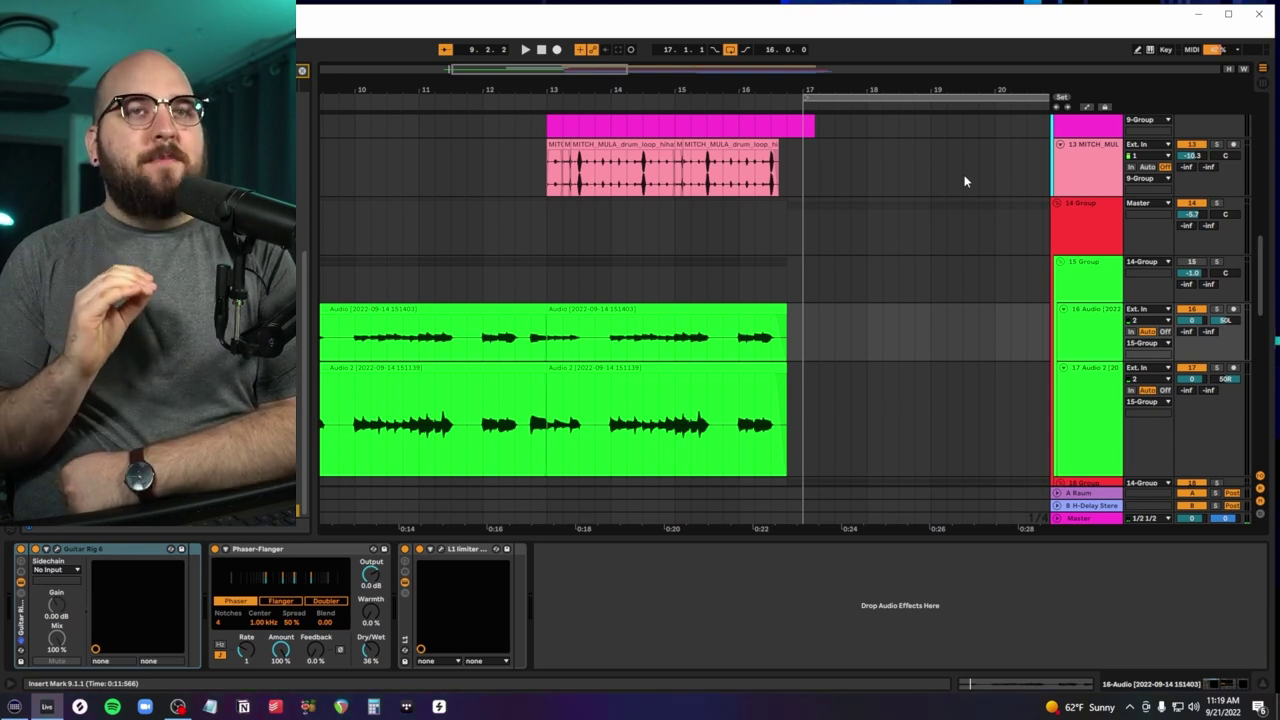
key(shift+slash)
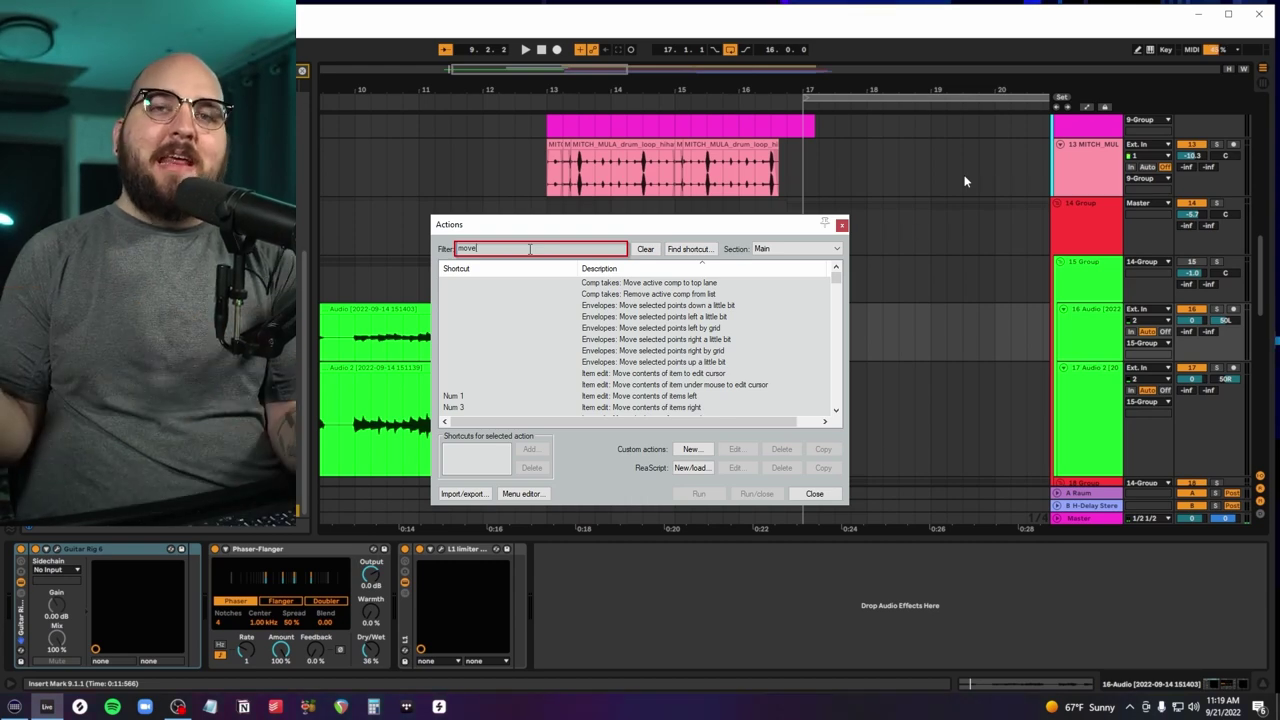
key(Escape)
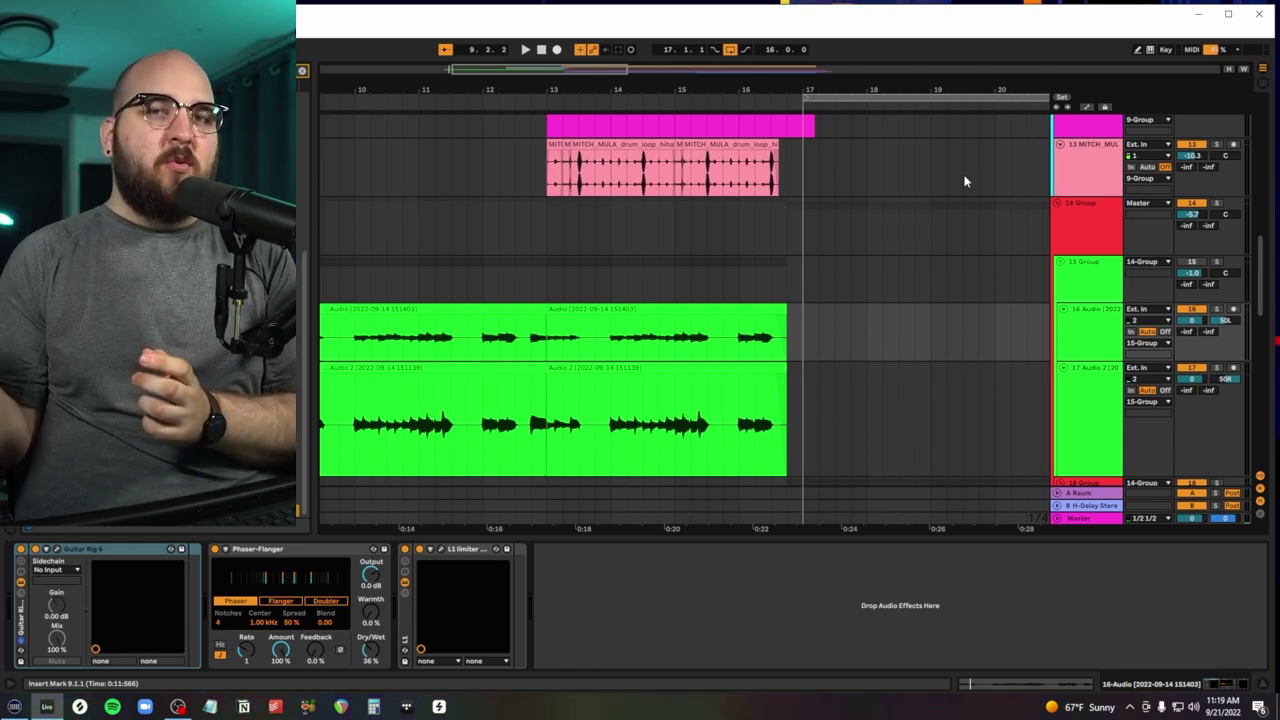
scroll(620, 254, up, 5)
scroll(614, 266, up, 4)
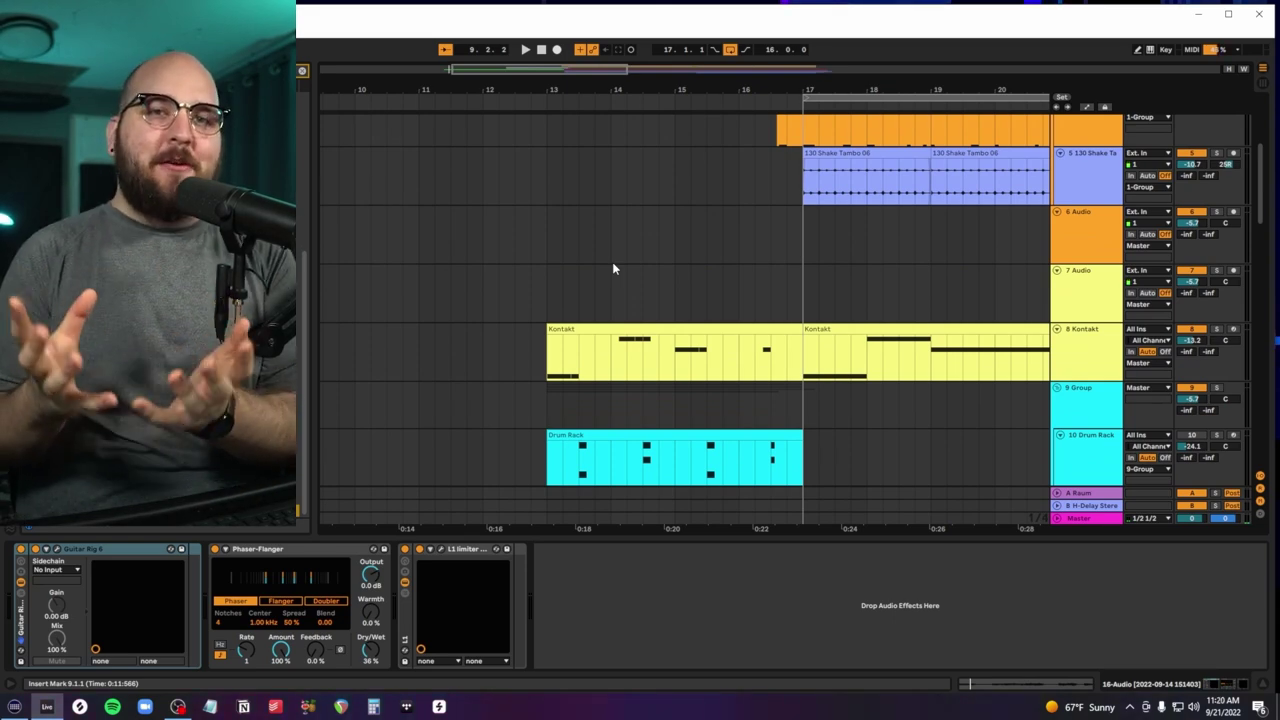
Place the insert mark on the 7 Audio track at bar 18.1.1 and scroll through the tracks
click(859, 290)
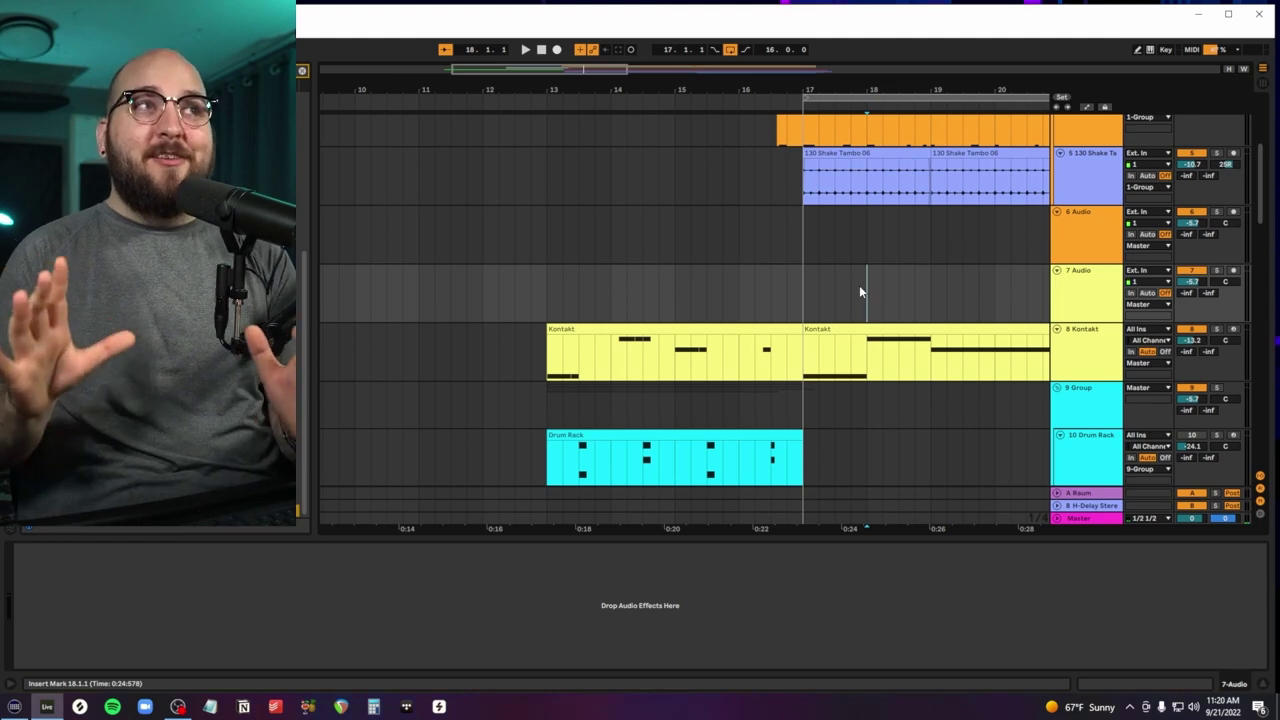
scroll(859, 285, up, 5)
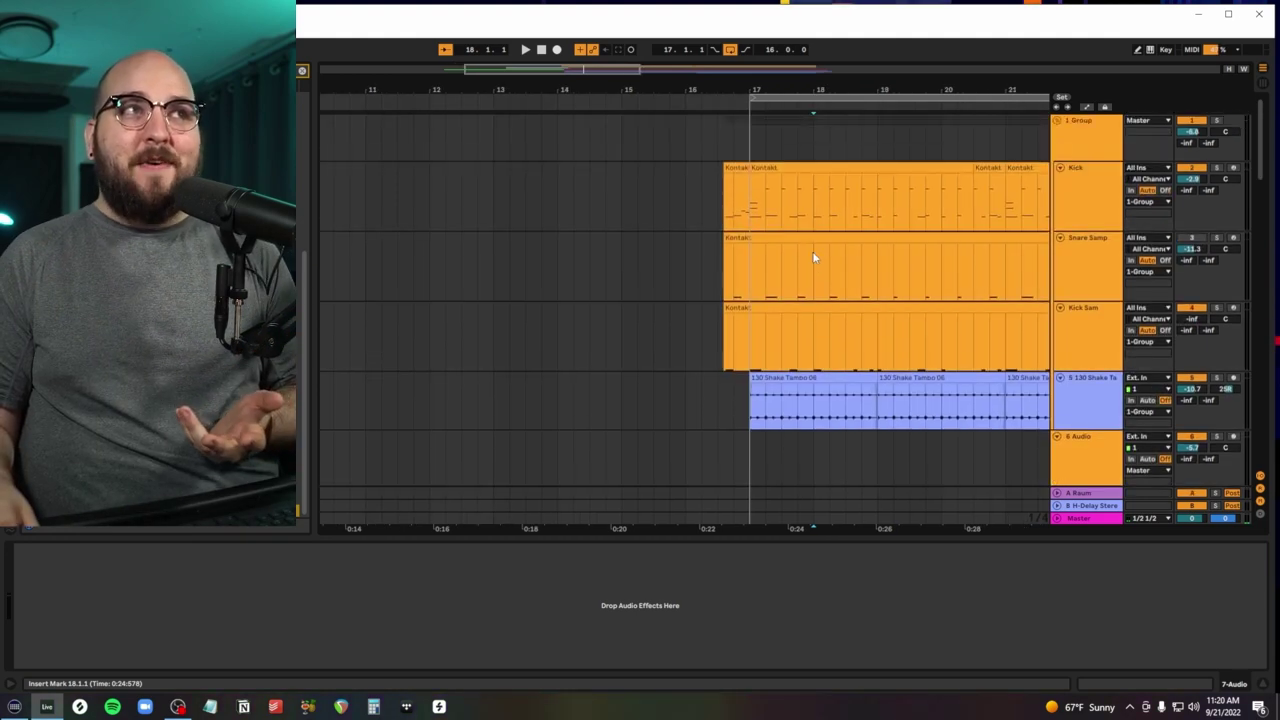
scroll(812, 257, down, 1)
scroll(812, 254, down, 15)
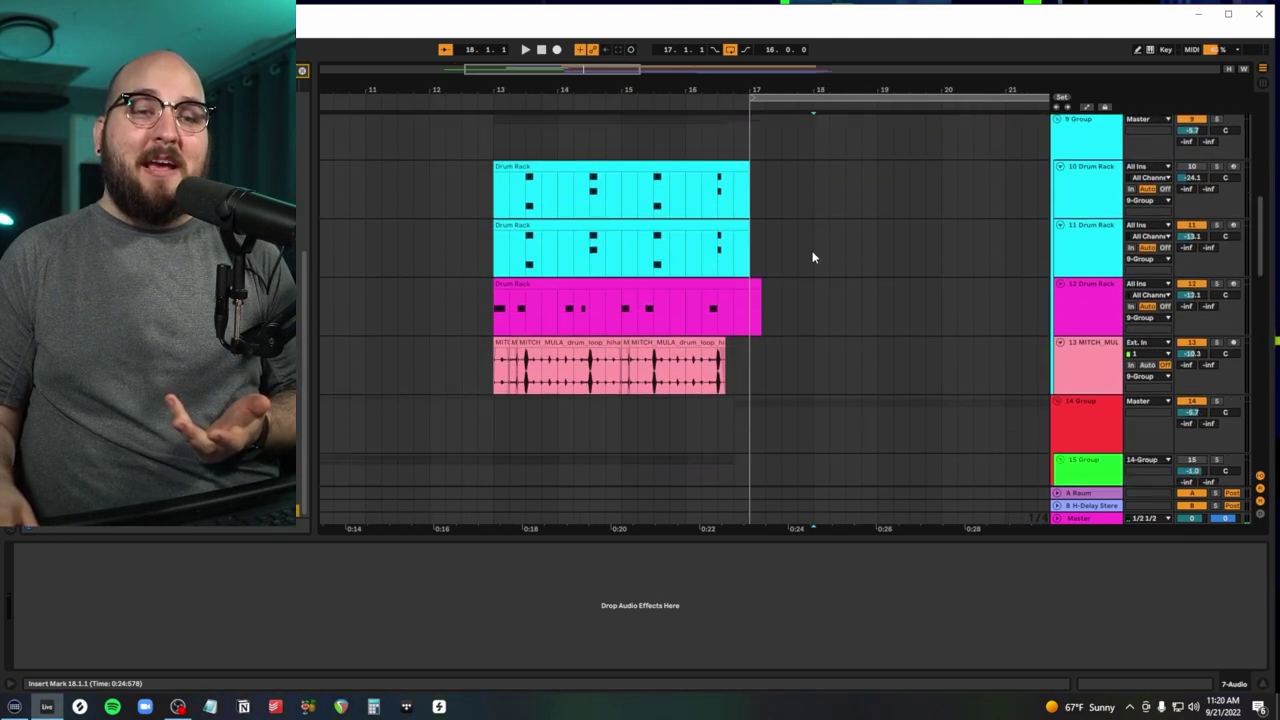
scroll(1102, 215, down, 10)
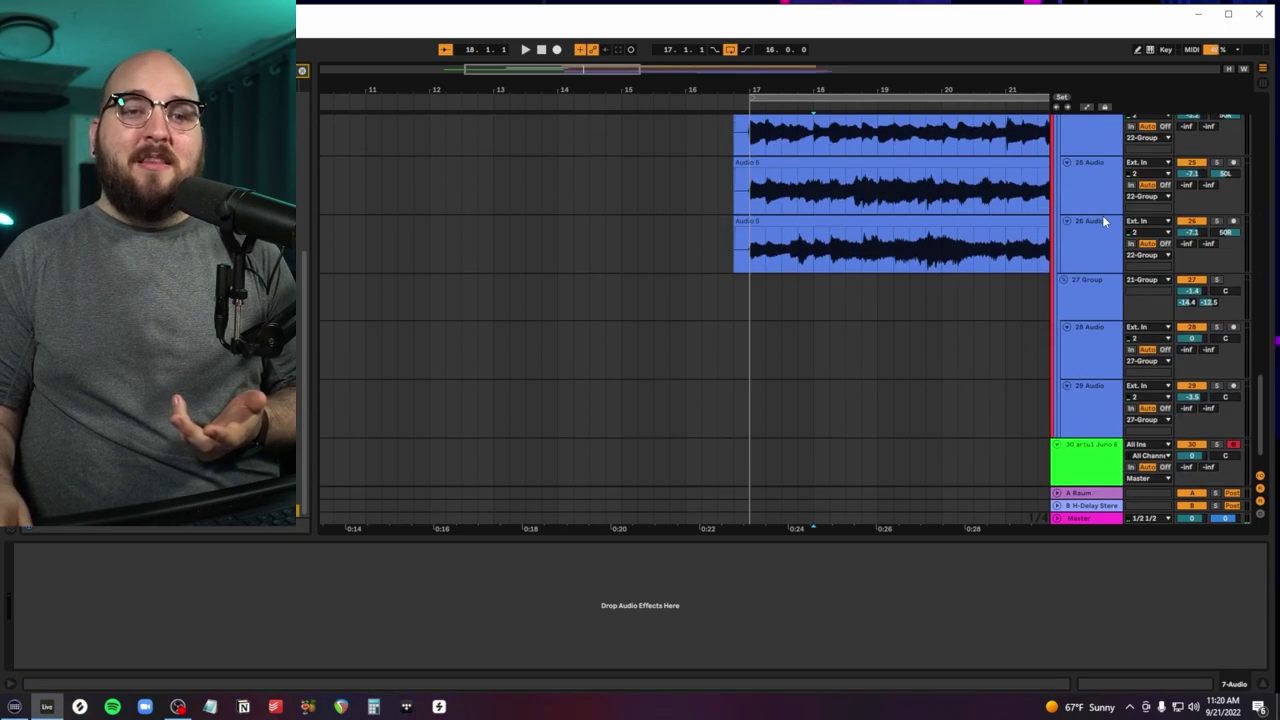
scroll(1080, 229, up, 5)
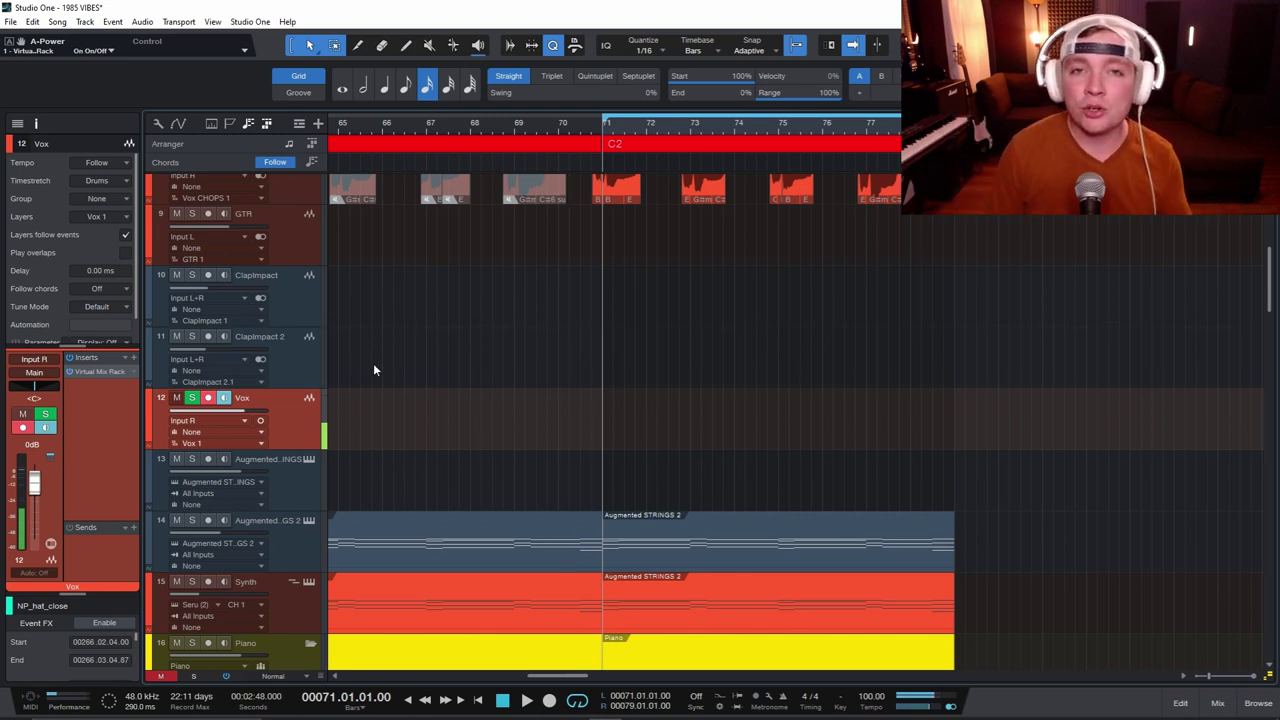
Select track 1, NP_100_kit_loop_desire_pad_C#maj, at the top of the song with the Up arrow
key(Up)
key(Up)
key(Up)
key(Up)
key(Up)
key(Up)
key(Up)
key(Up)
key(Up)
key(Up)
key(Up)
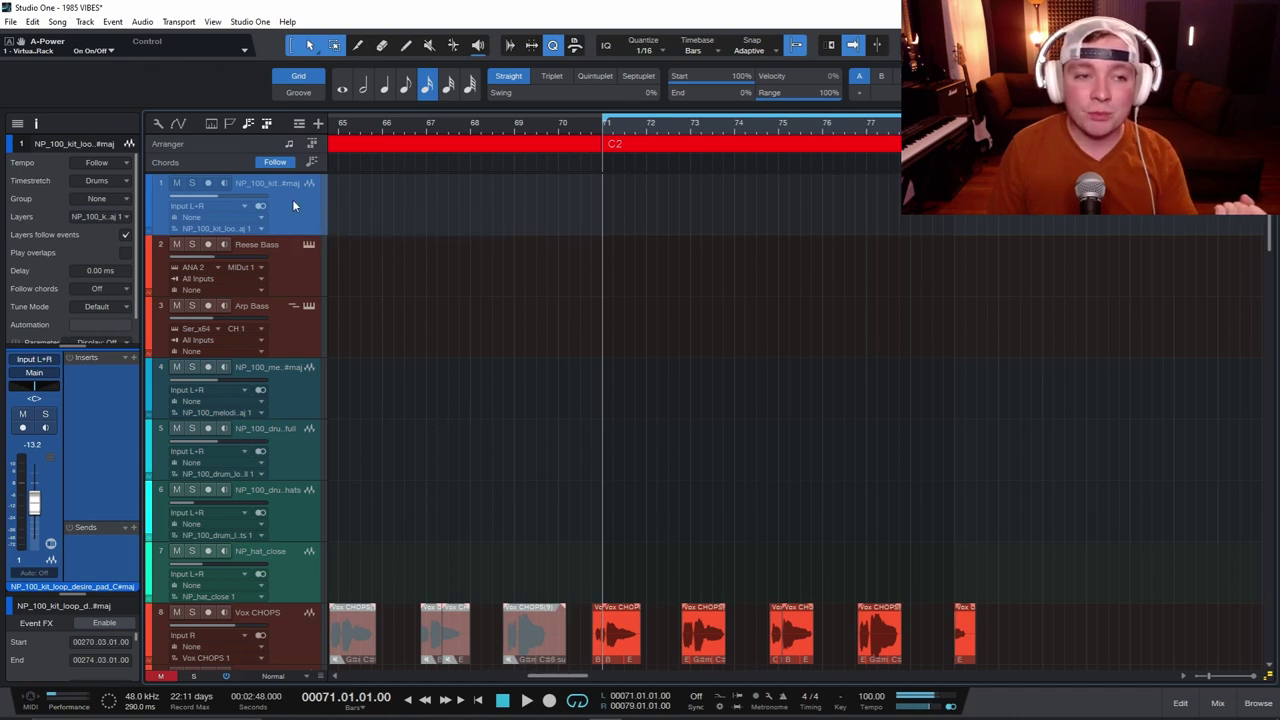
Drop the Make Way for Da Bass preset on track 1 and load it into the Pro EQ window
drag(293, 205, 293, 205)
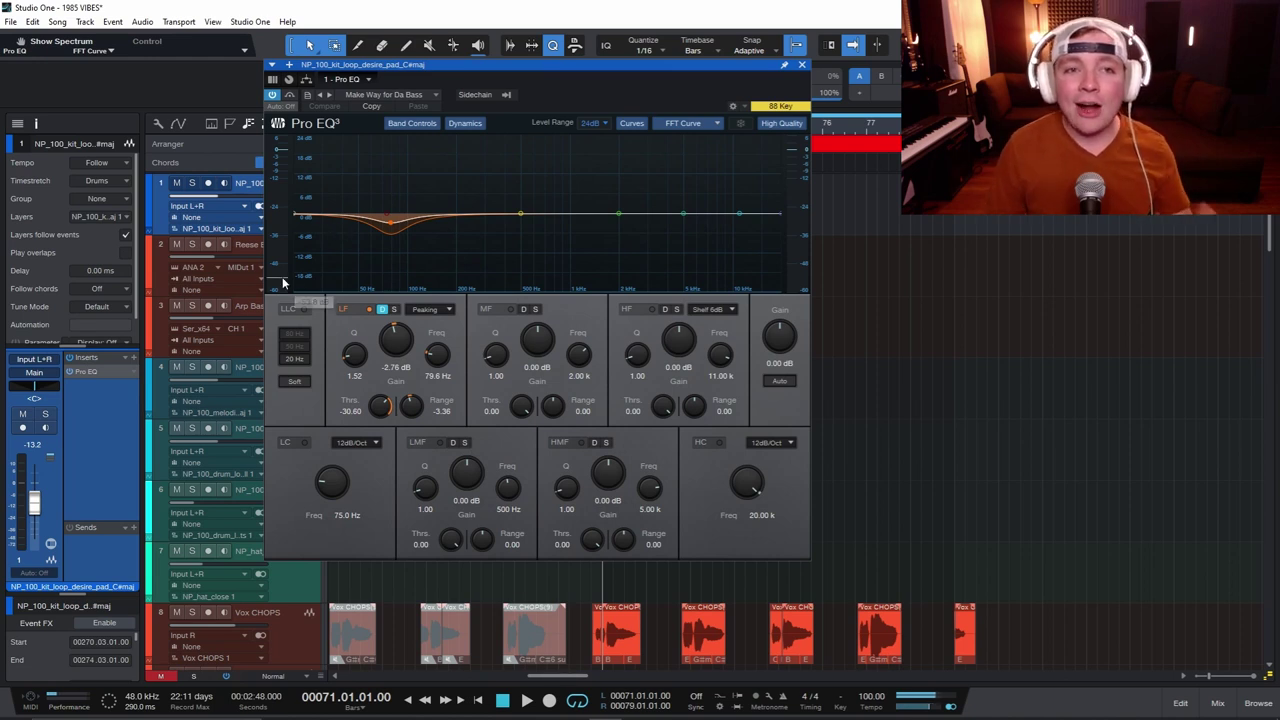
drag(458, 68, 485, 93)
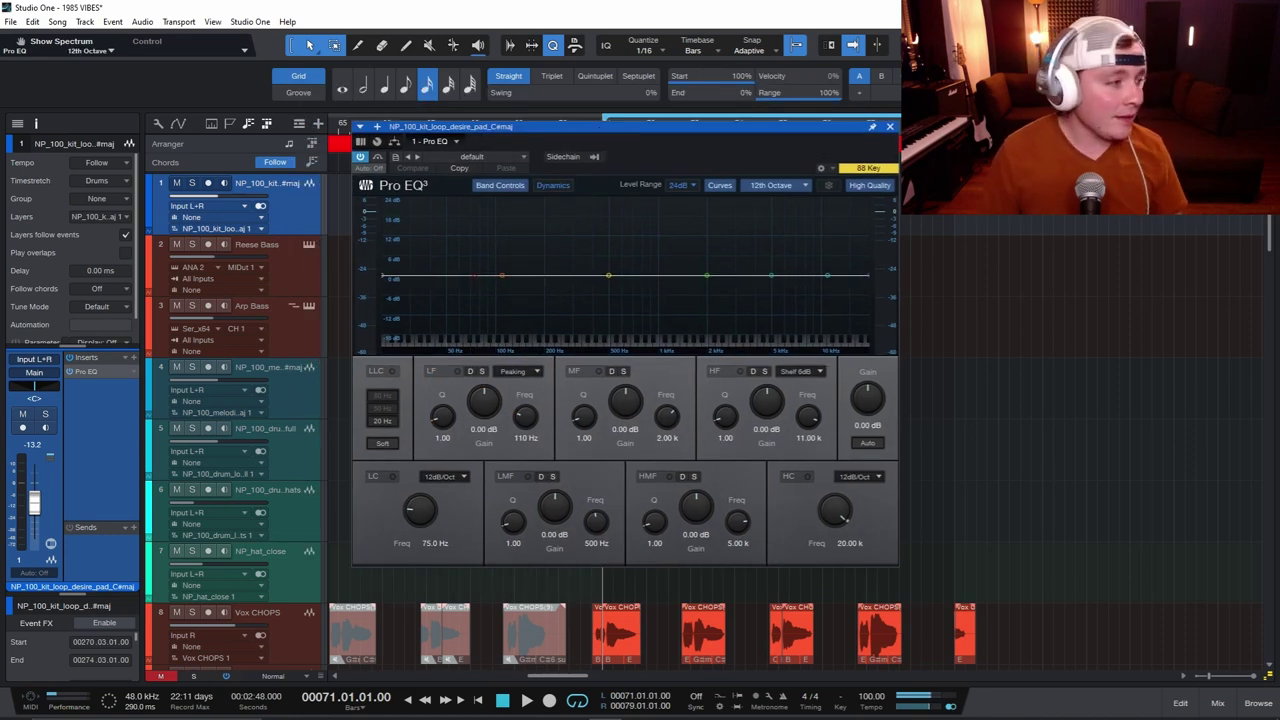
drag(563, 314, 610, 313)
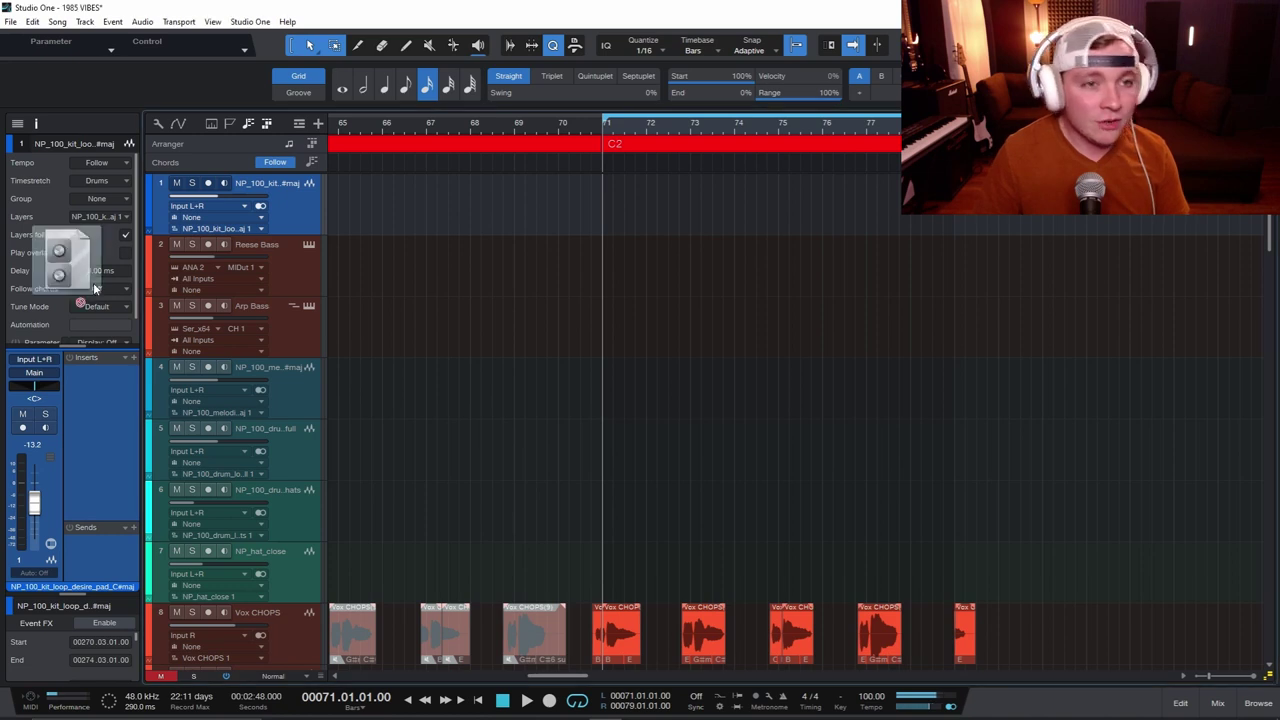
Add the STOCK Vocal Mix chain to track 1, viewing its Compressors, RedlightDist and Multiband Dynamics
drag(100, 268, 290, 201)
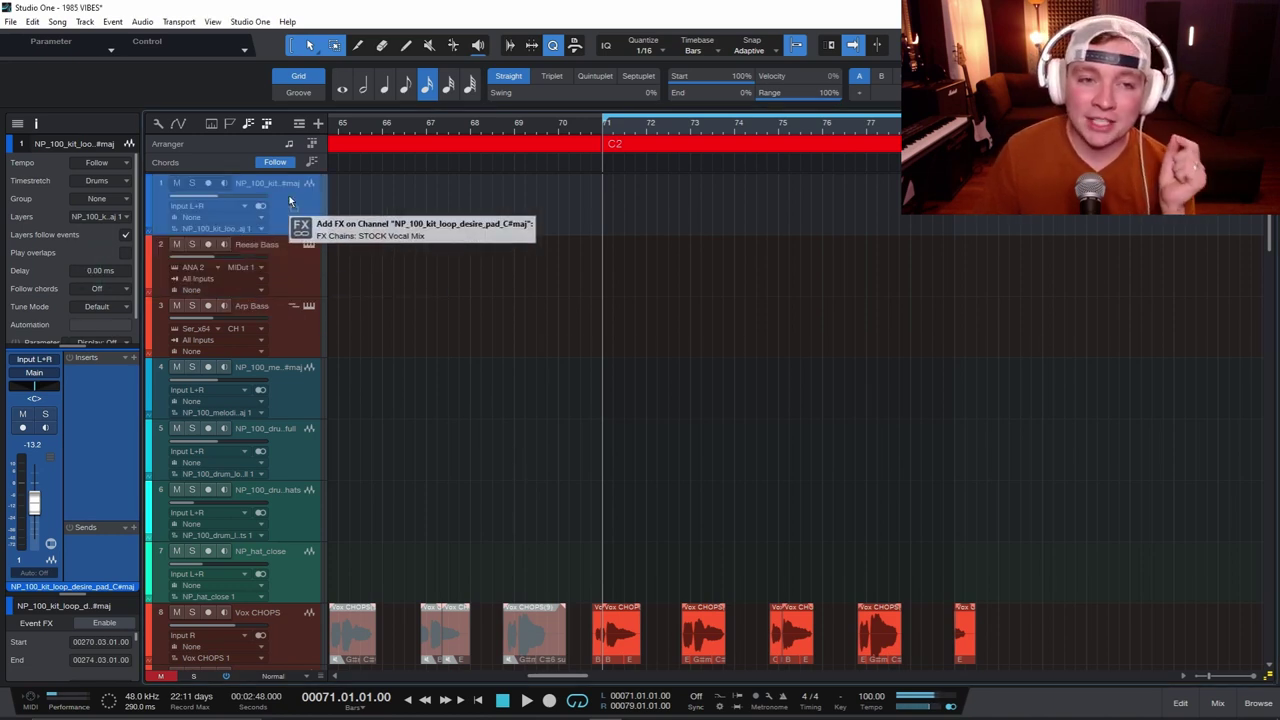
drag(290, 201, 290, 201)
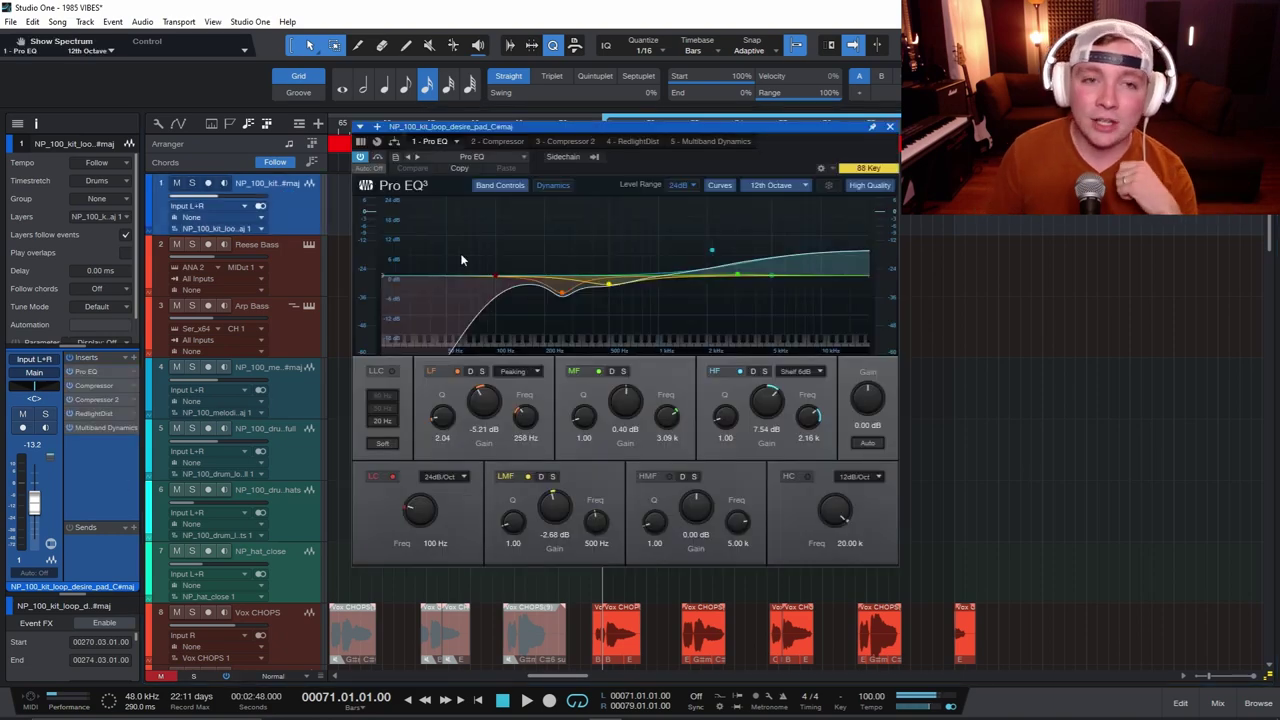
click(515, 142)
click(565, 142)
click(620, 143)
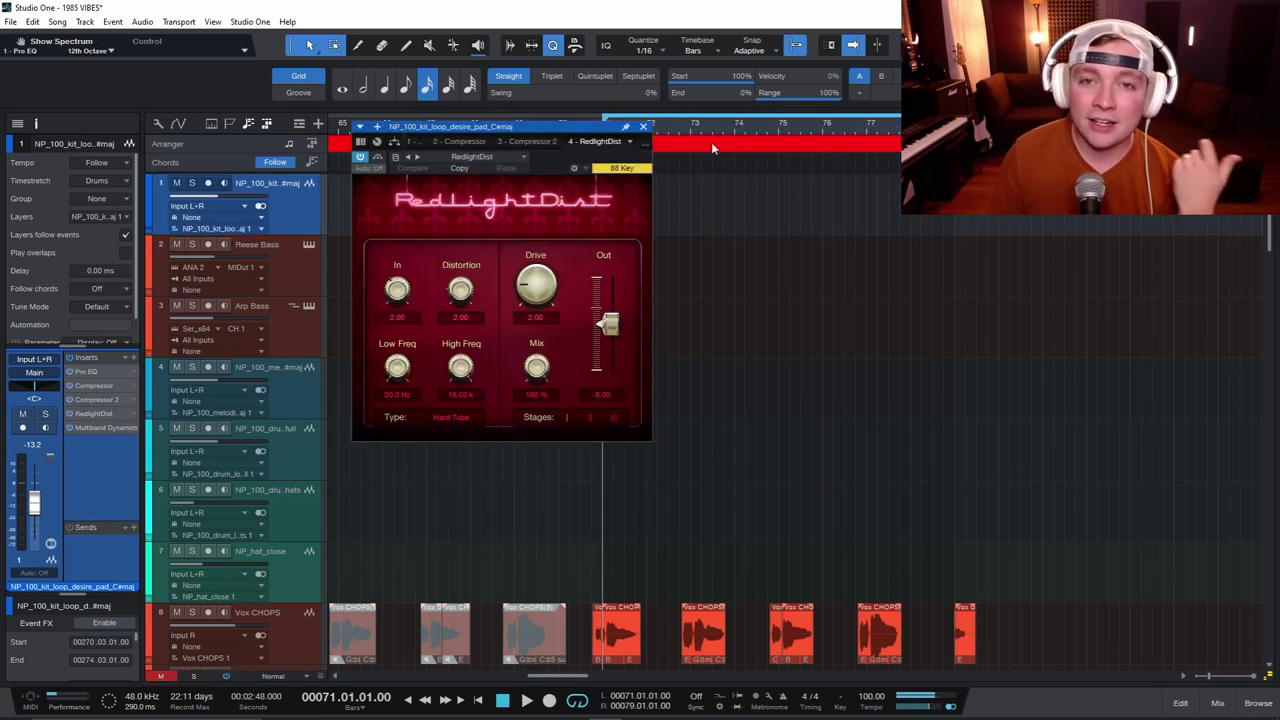
click(628, 142)
click(605, 242)
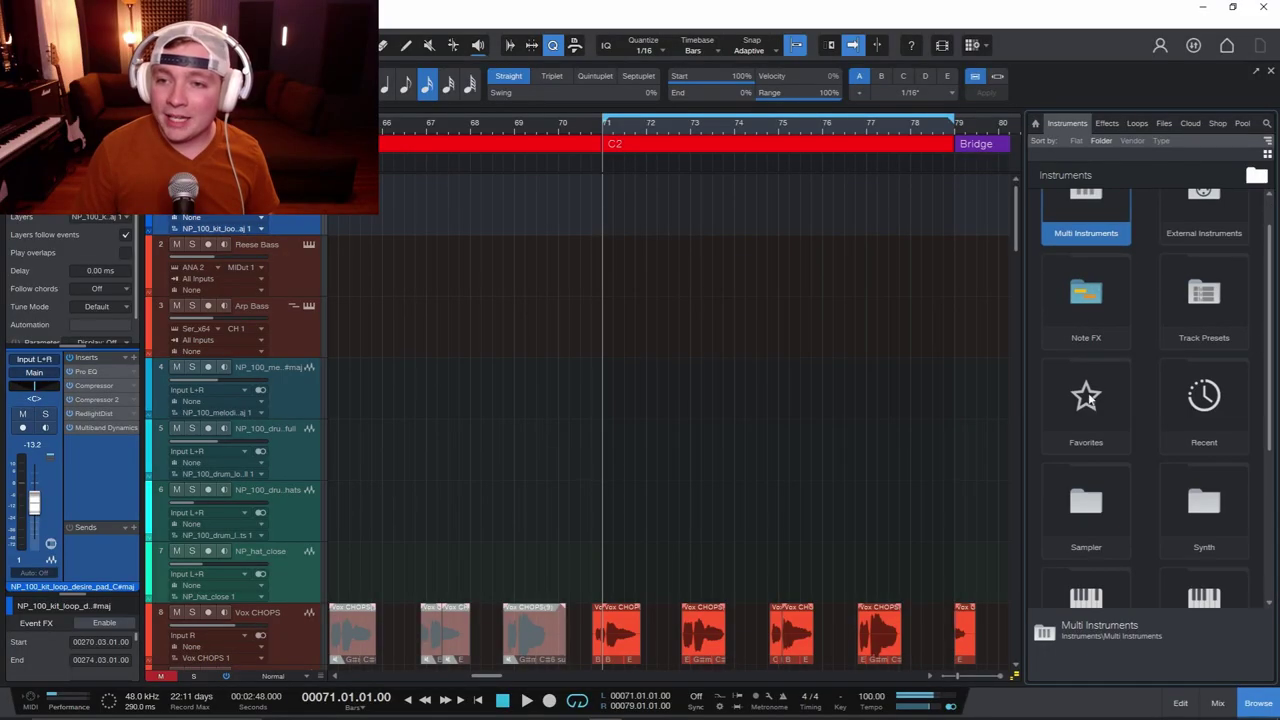
Drag Reaktor 6 from the Browser's instrument list into the arrangement as a new instrument track
scroll(1100, 410, down, 5)
click(1118, 452)
scroll(1140, 489, down, 1)
mouse_move(1105, 490)
mouse_down()
mouse_move(1110, 500)
mouse_move(971, 491)
mouse_move(443, 400)
mouse_move(728, 456)
mouse_move(1086, 500)
mouse_up()
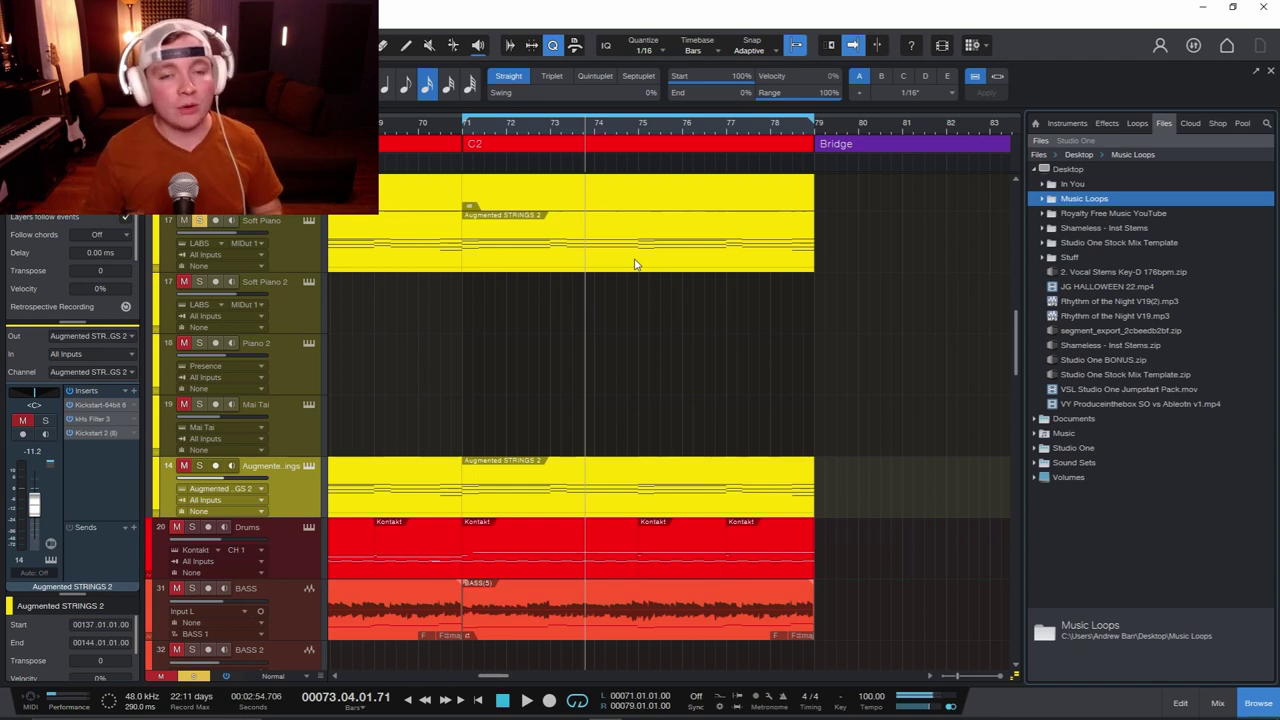
Start playback from bar 71 and select the Augmented STRINGS 2 event on the Soft Piano track
click(465, 135)
key(space)
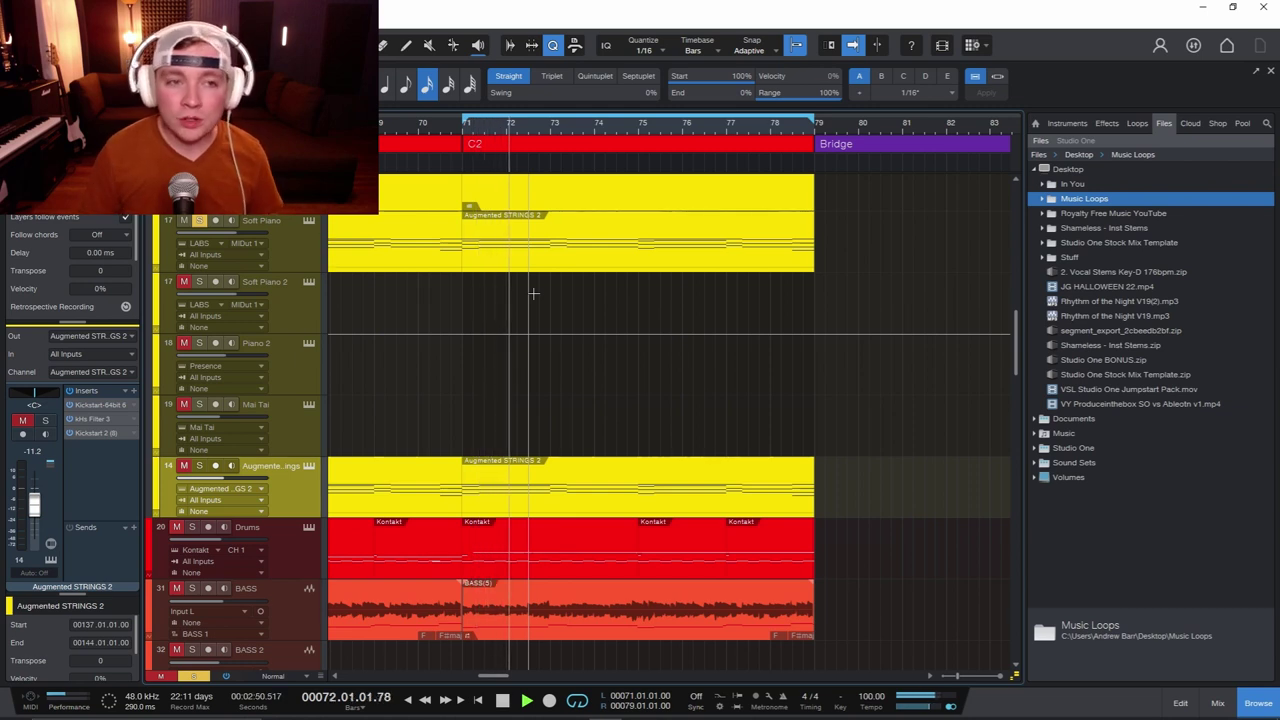
click(283, 242)
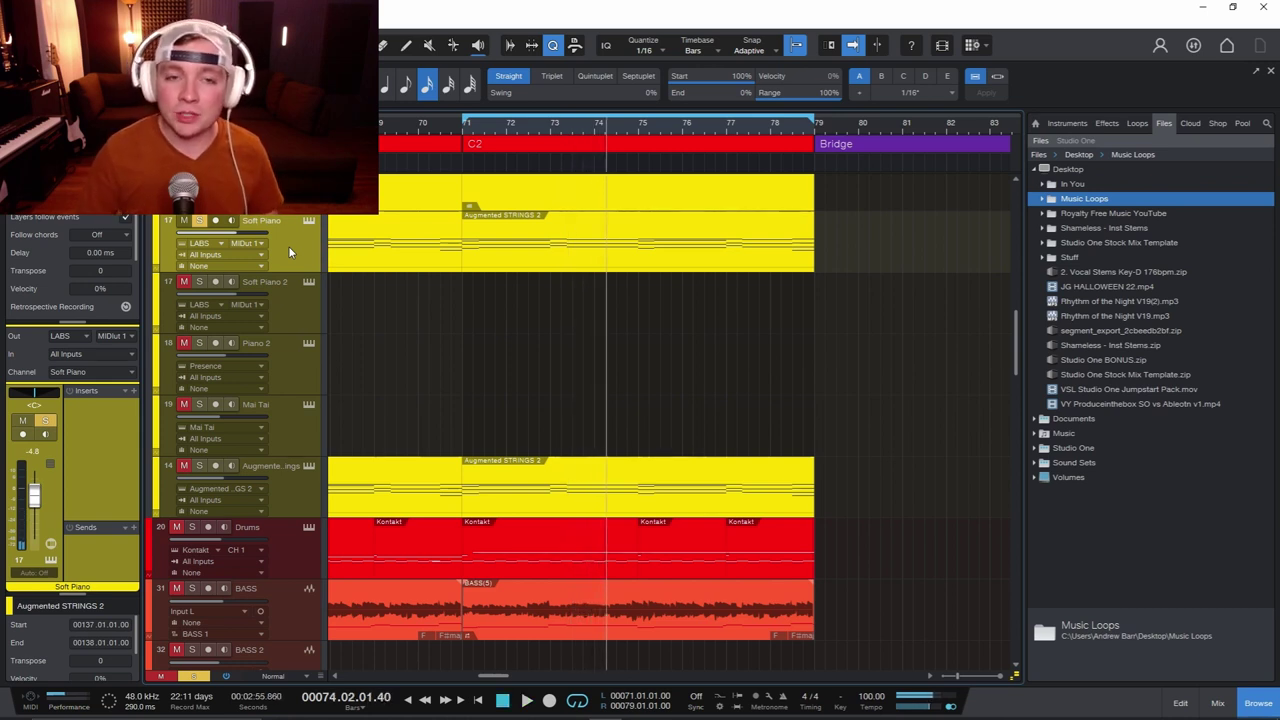
click(555, 258)
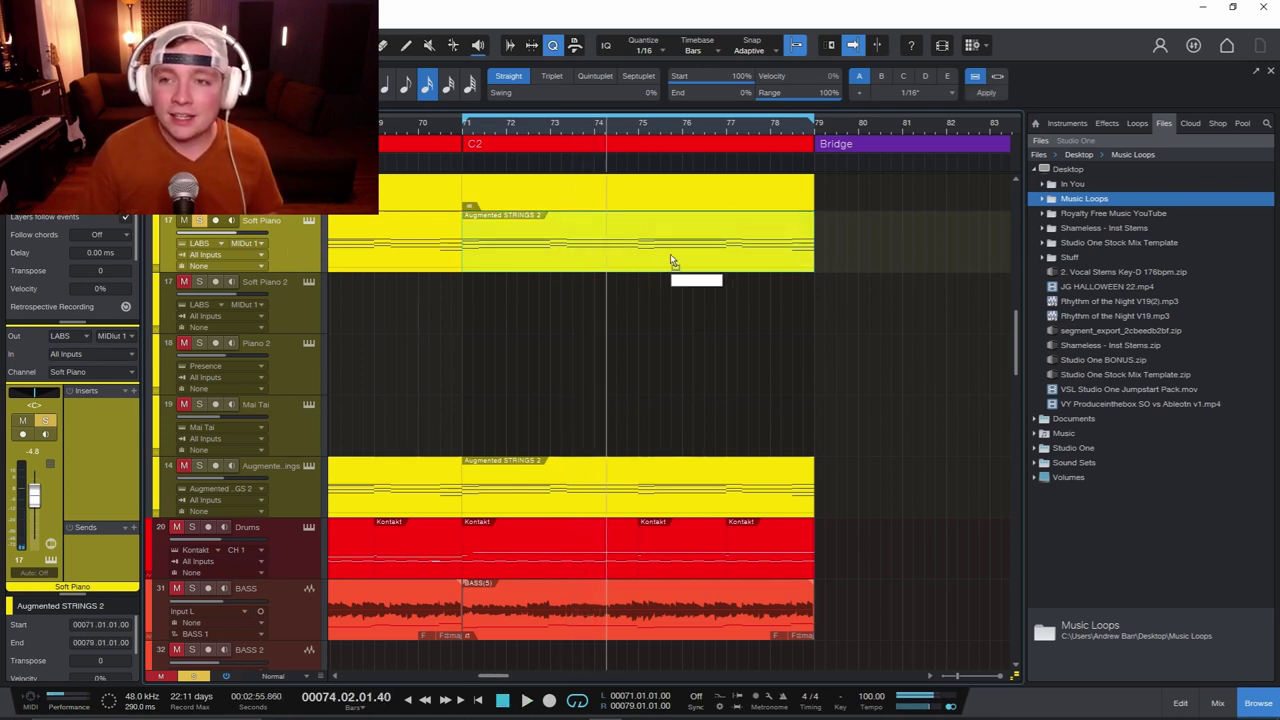
Export the strings event as a musicloop file into the desktop Music Loops folder
drag(1005, 221, 1078, 201)
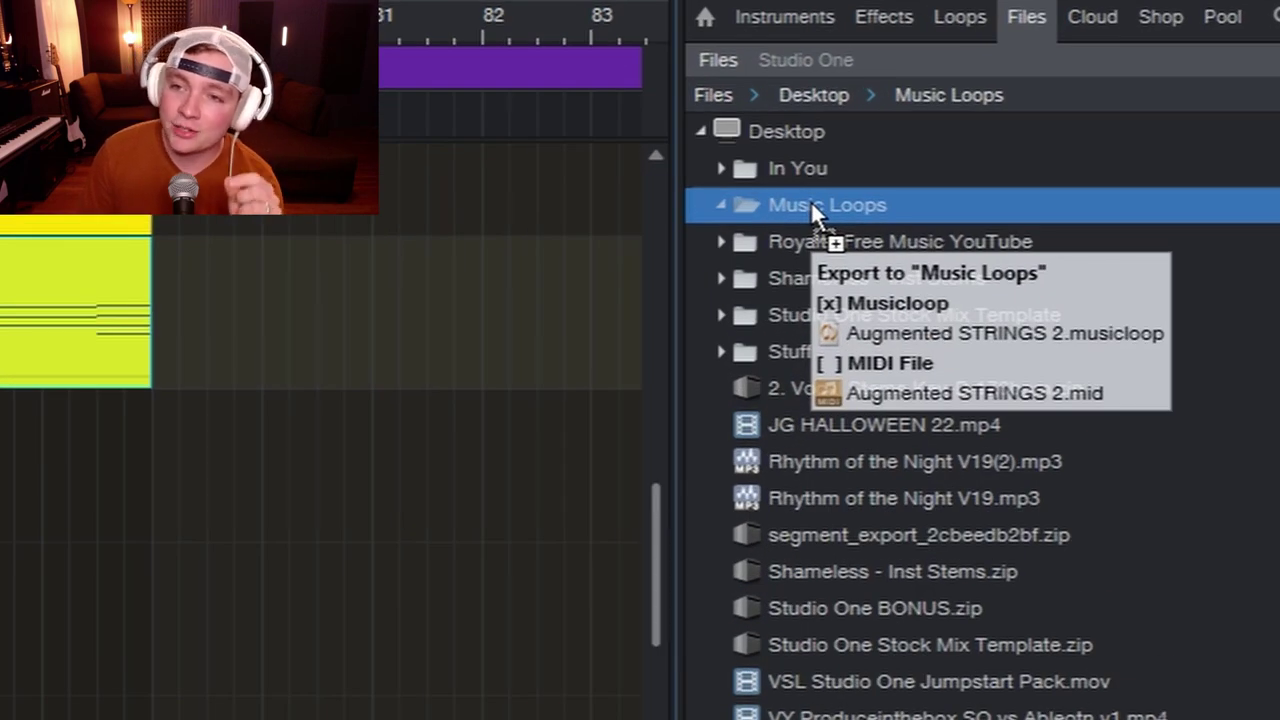
drag(810, 200, 809, 199)
key(shift)
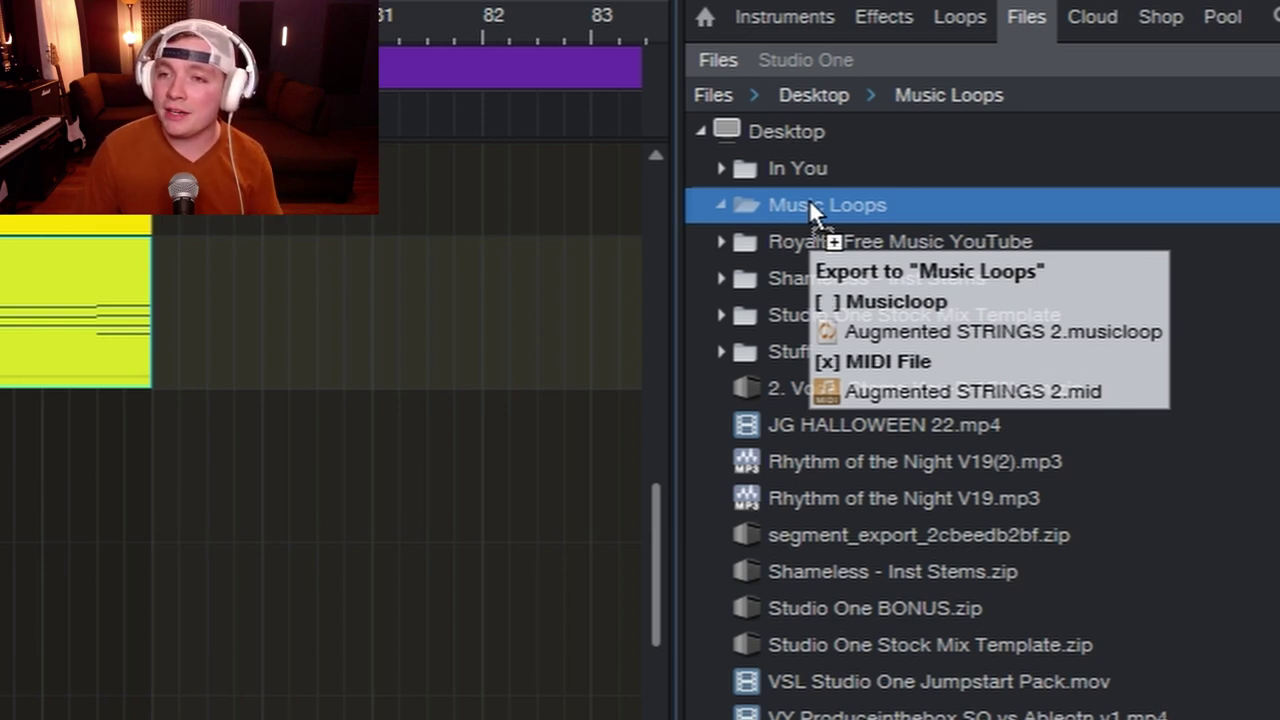
key(shift)
drag(809, 199, 809, 199)
scroll(674, 449, down, 5)
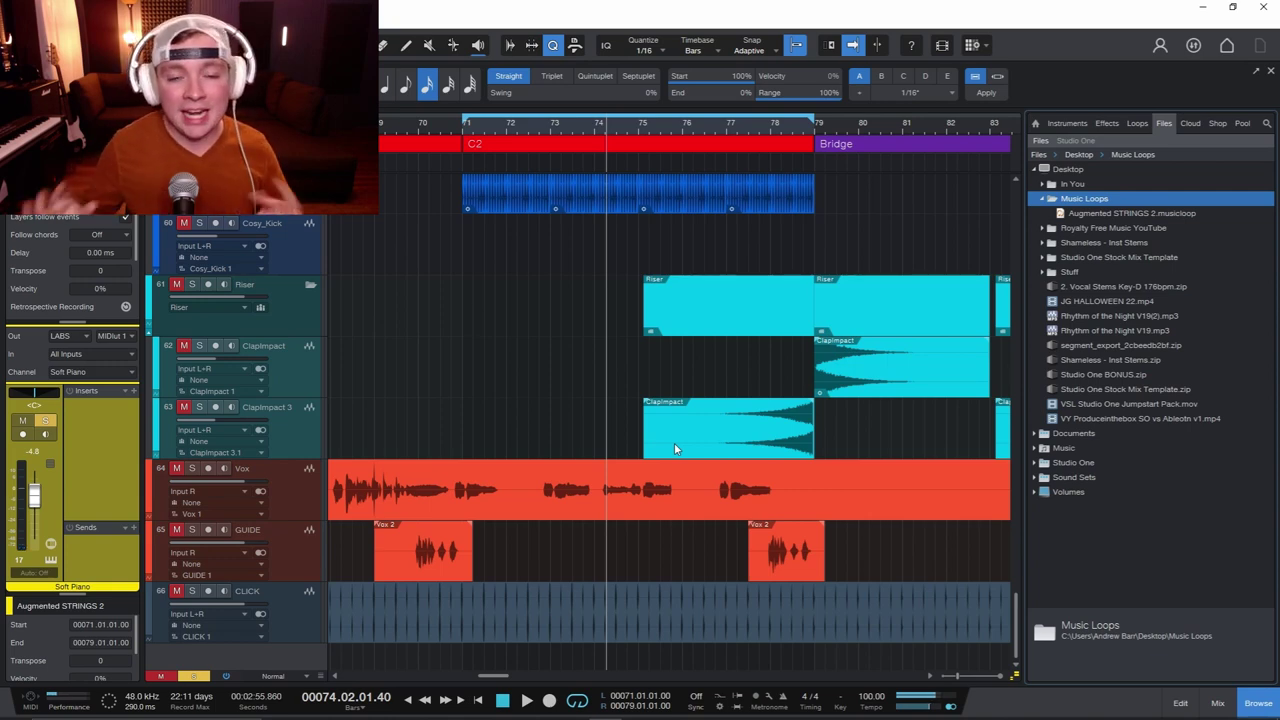
Shrink track heights and drop Augmented STRINGS 2.musicloop below the last track at bar 75
key(alt+w)
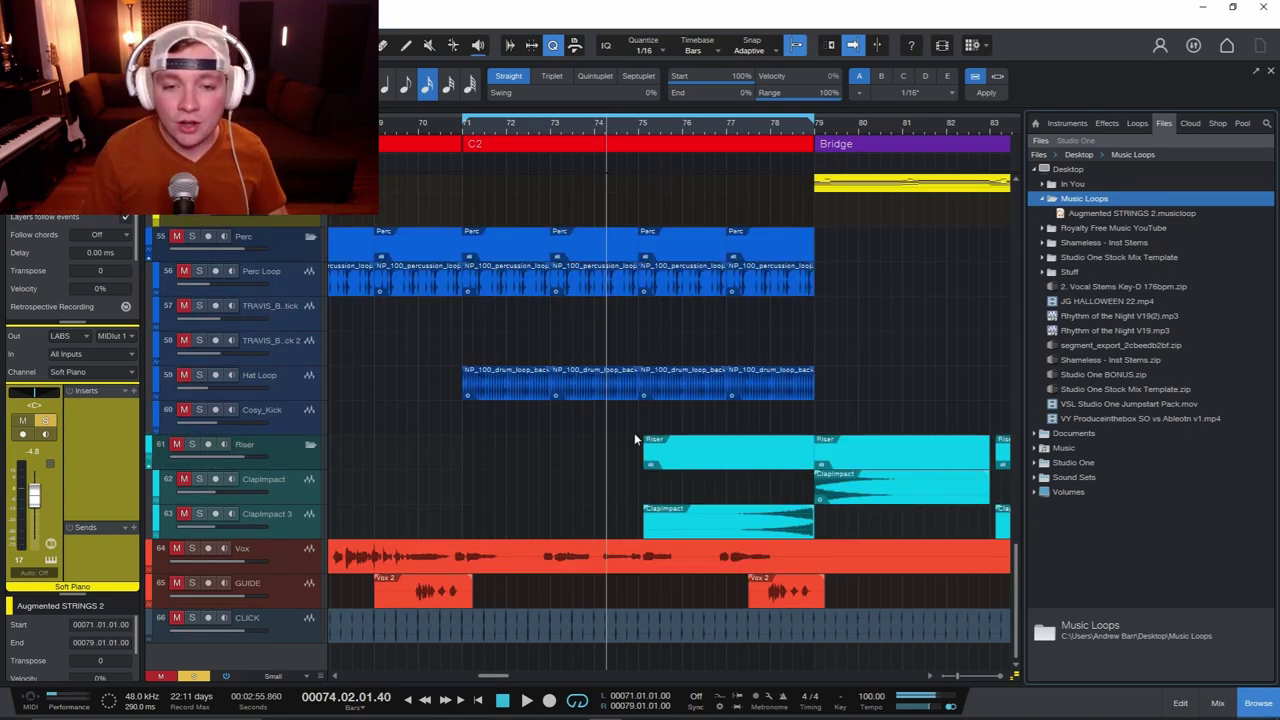
click(1150, 214)
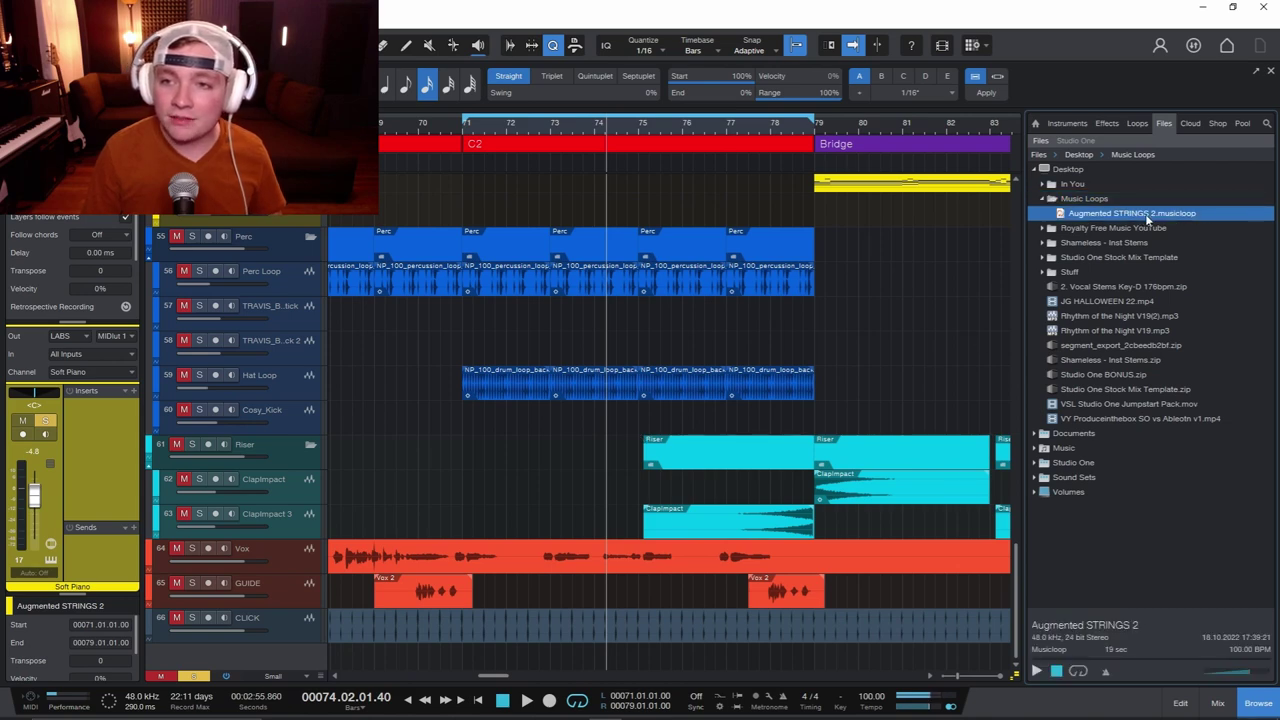
drag(1148, 220, 665, 663)
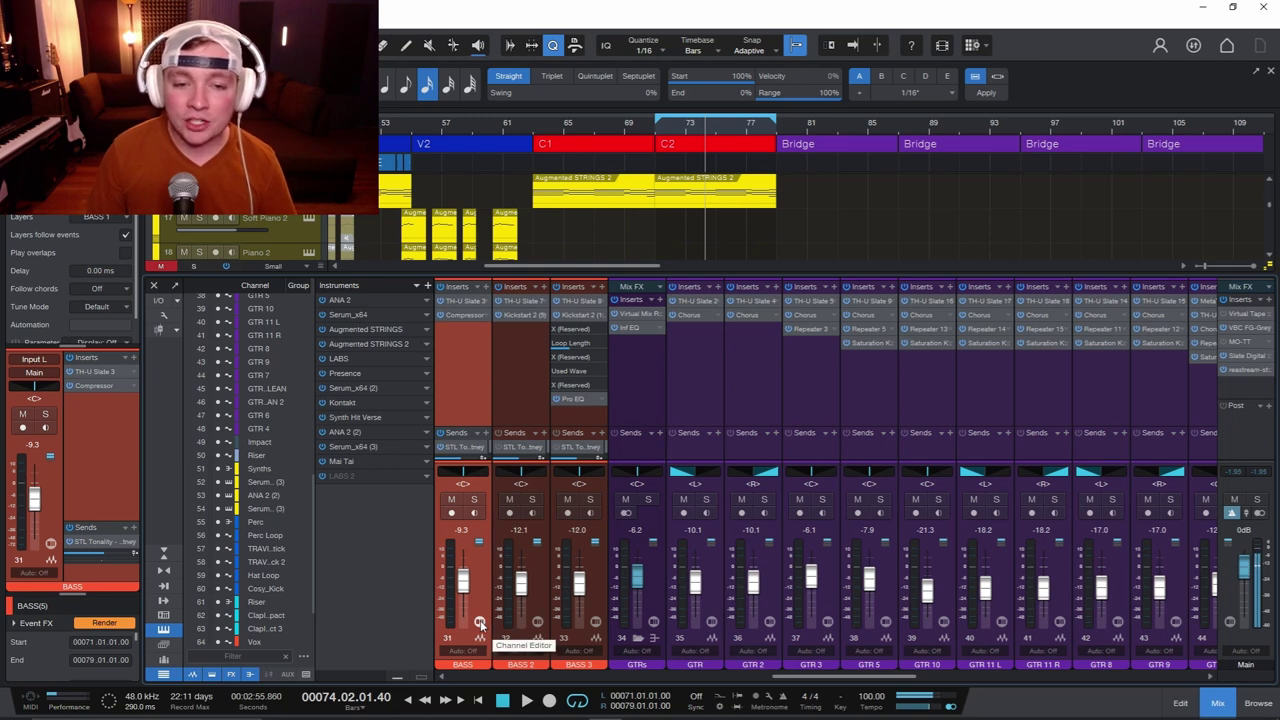
Open the BASS Channel Editor and expand the Compressor insert's compact micro view
click(481, 624)
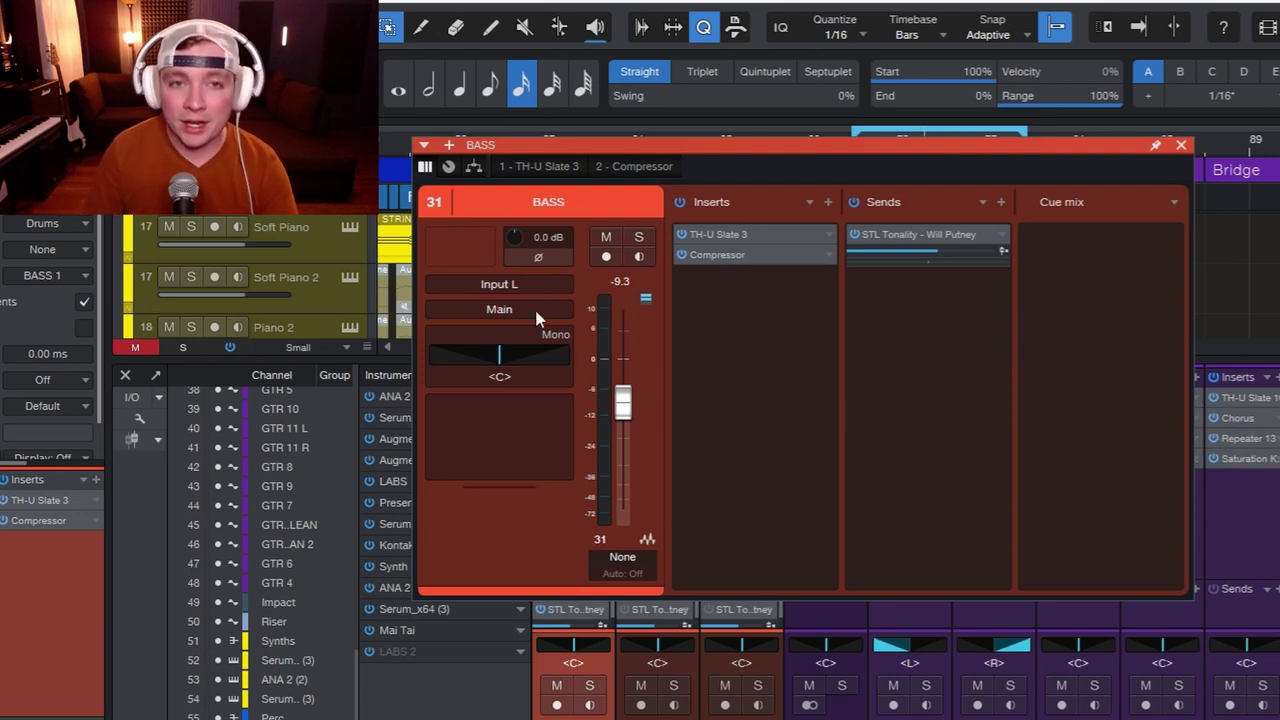
click(717, 254)
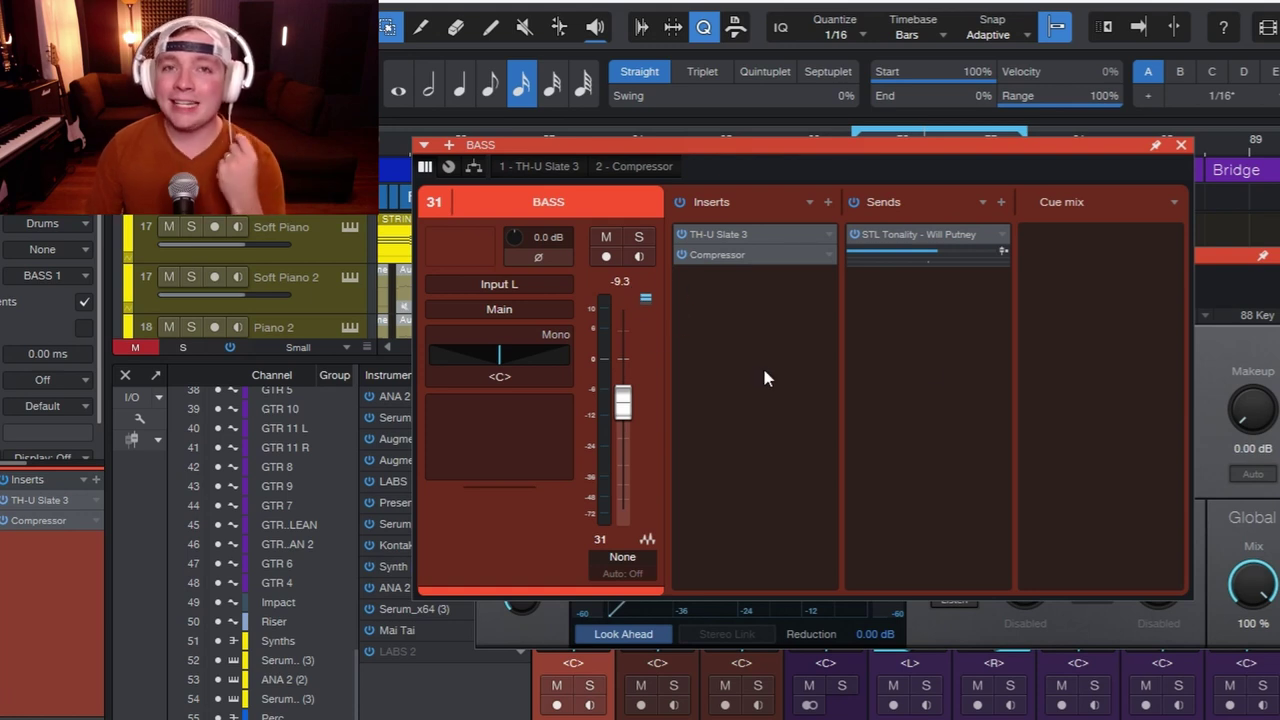
click(717, 254)
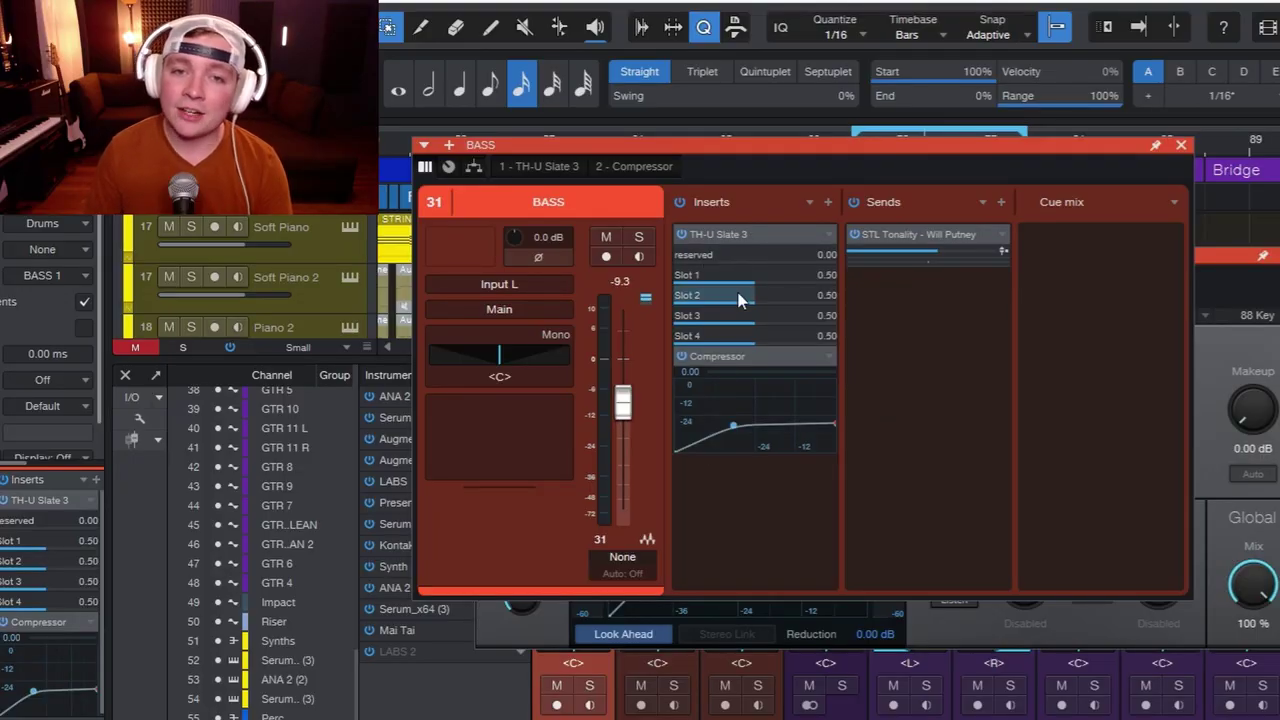
mouse_move(740, 300)
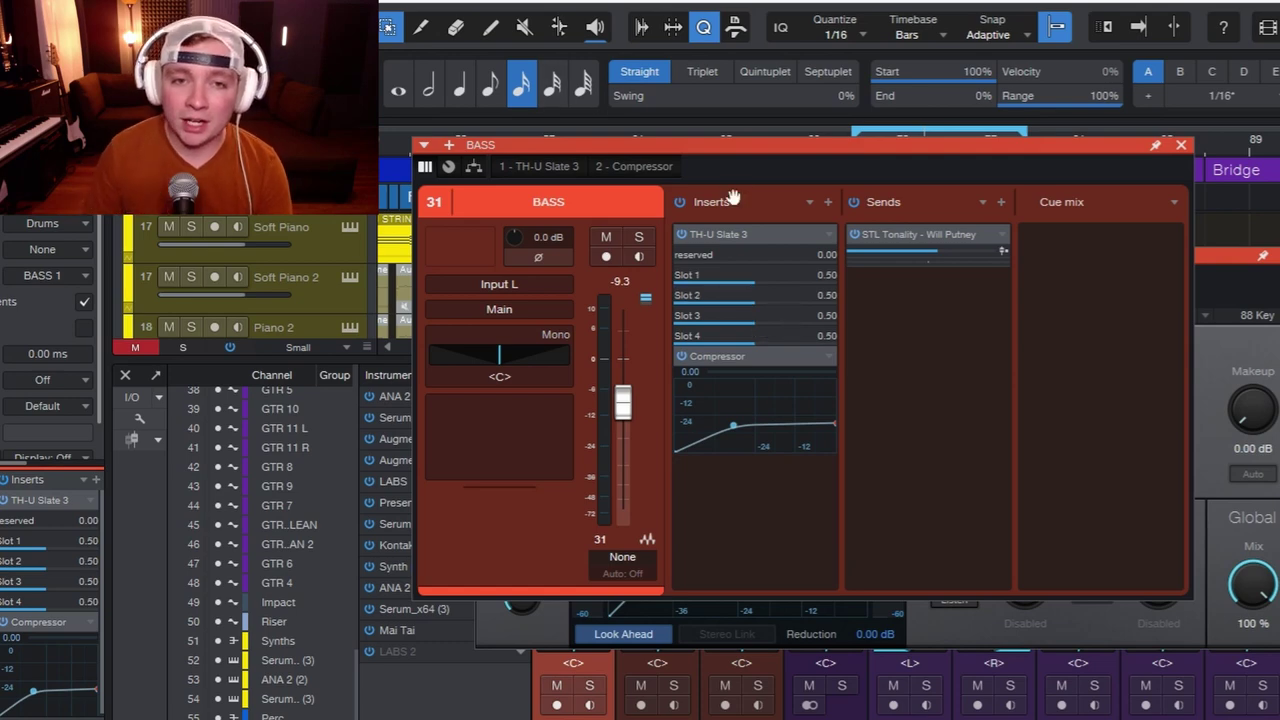
Open TH-U Slate 3's Setup Micro Edit Parameters and add Master Out Level
right_click(746, 229)
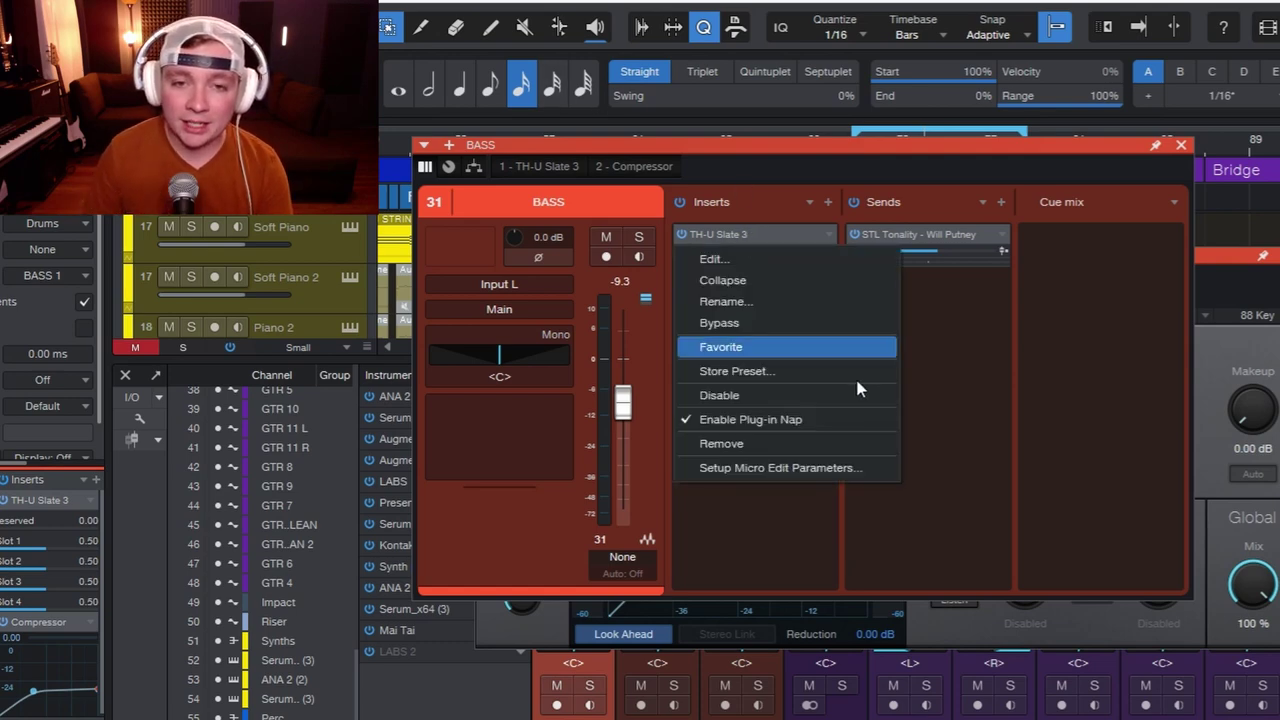
click(745, 468)
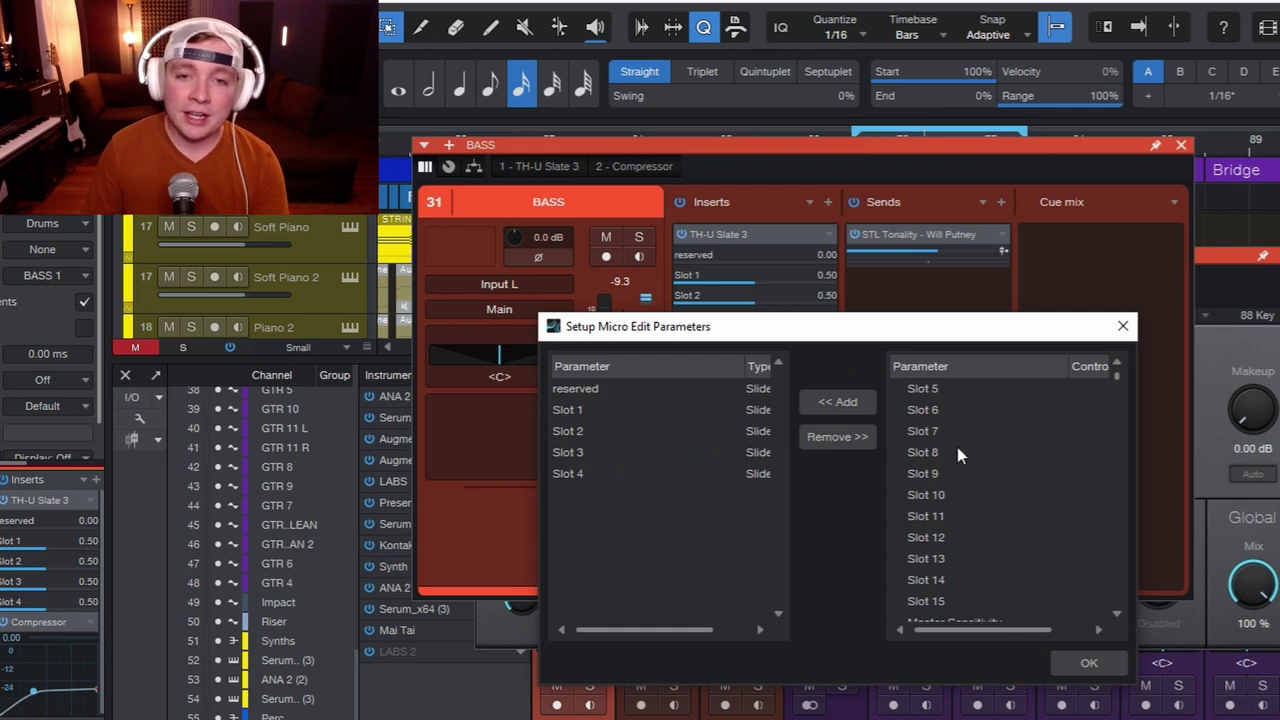
scroll(990, 480, down, 5)
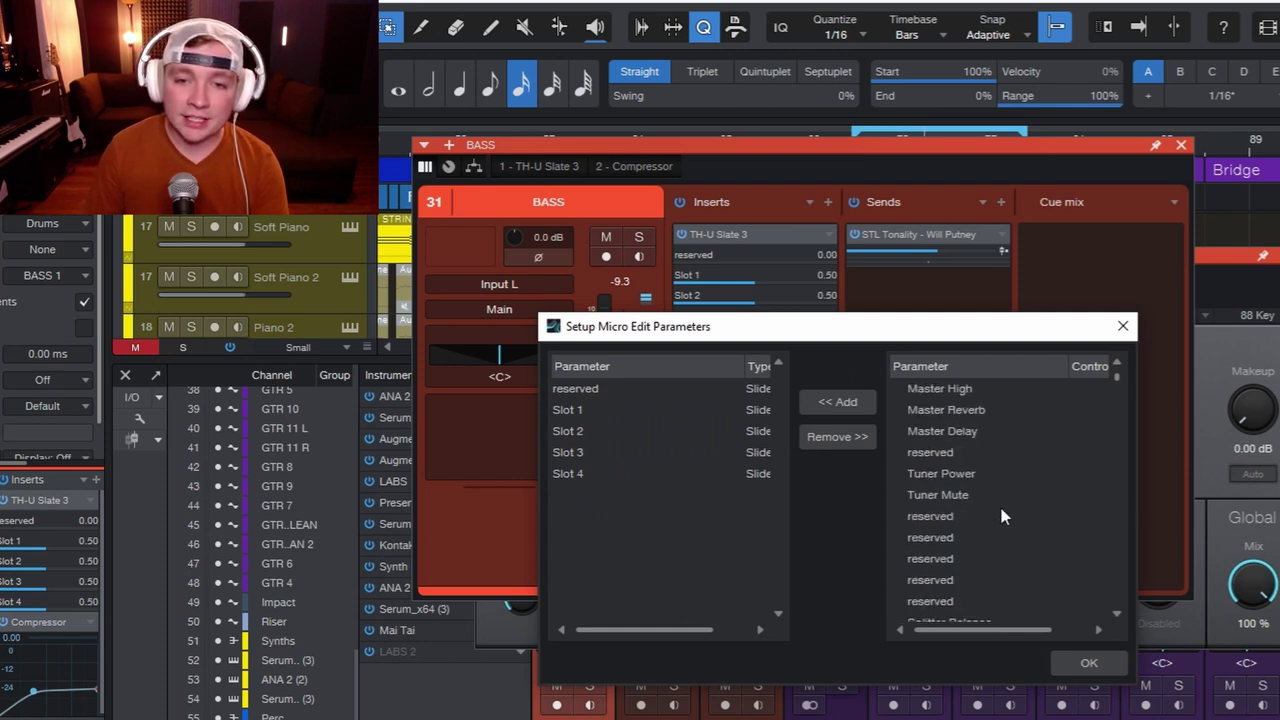
scroll(1001, 506, up, 5)
scroll(1004, 497, down, 4)
scroll(1003, 494, up, 2)
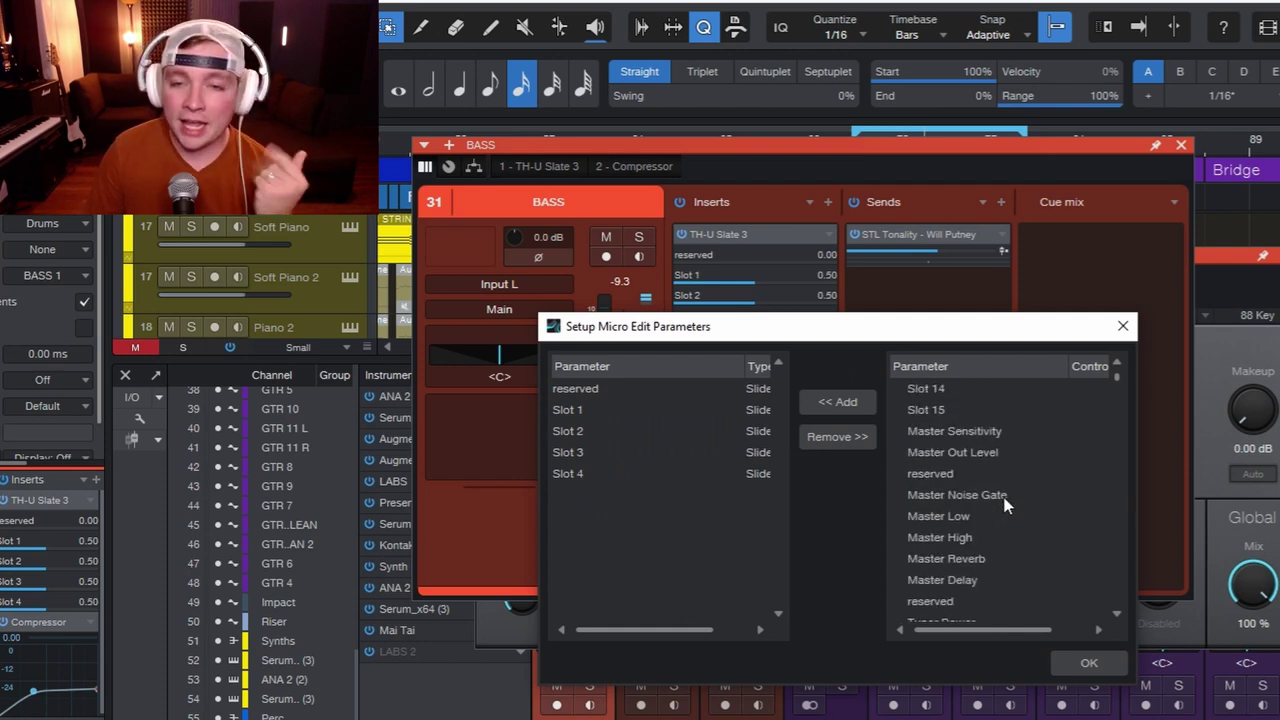
click(1035, 455)
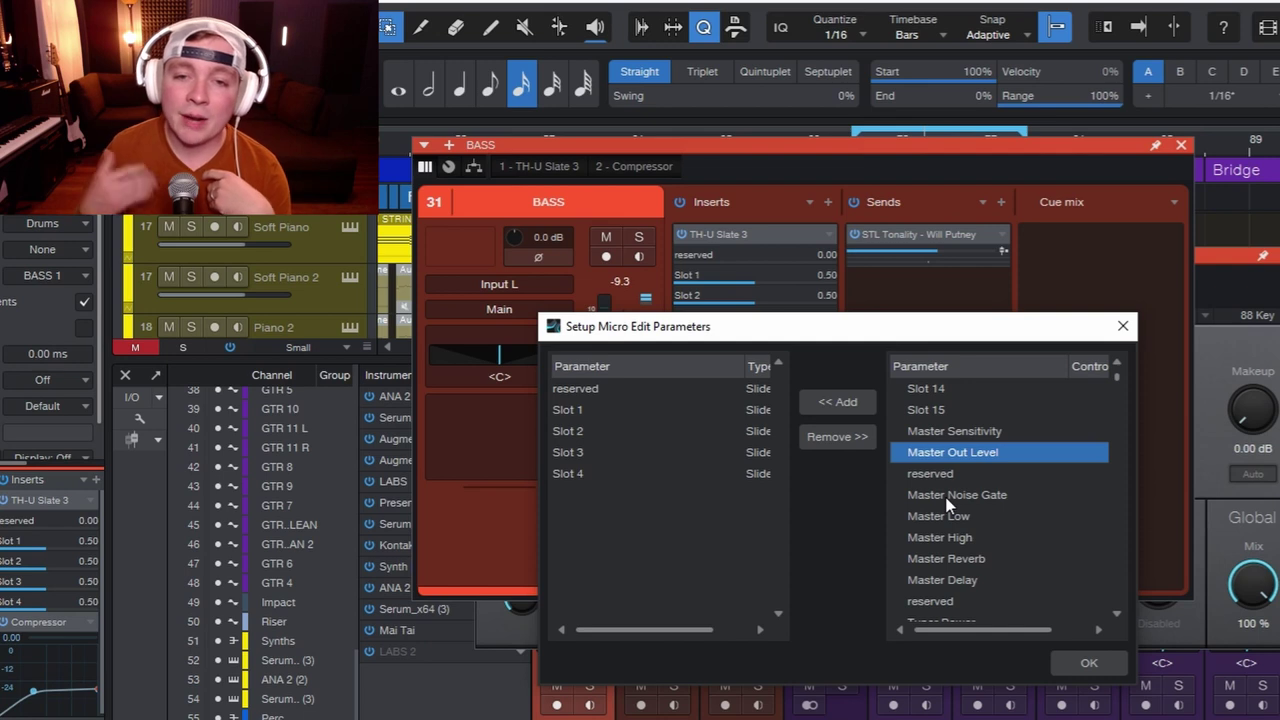
click(816, 409)
Remove Slots 4, 3, 2 and 1 from the TH-U Slate 3 quick controls
click(570, 478)
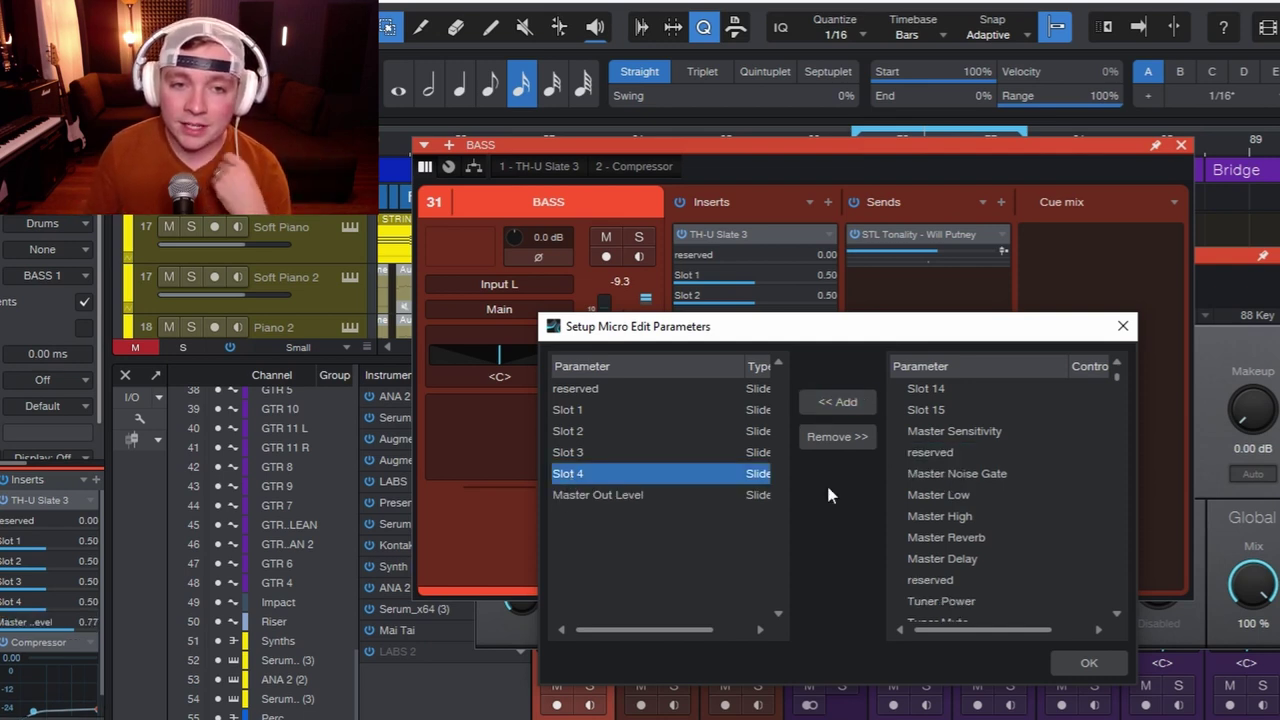
click(844, 441)
click(597, 454)
click(809, 440)
click(590, 431)
click(805, 436)
click(660, 410)
click(808, 440)
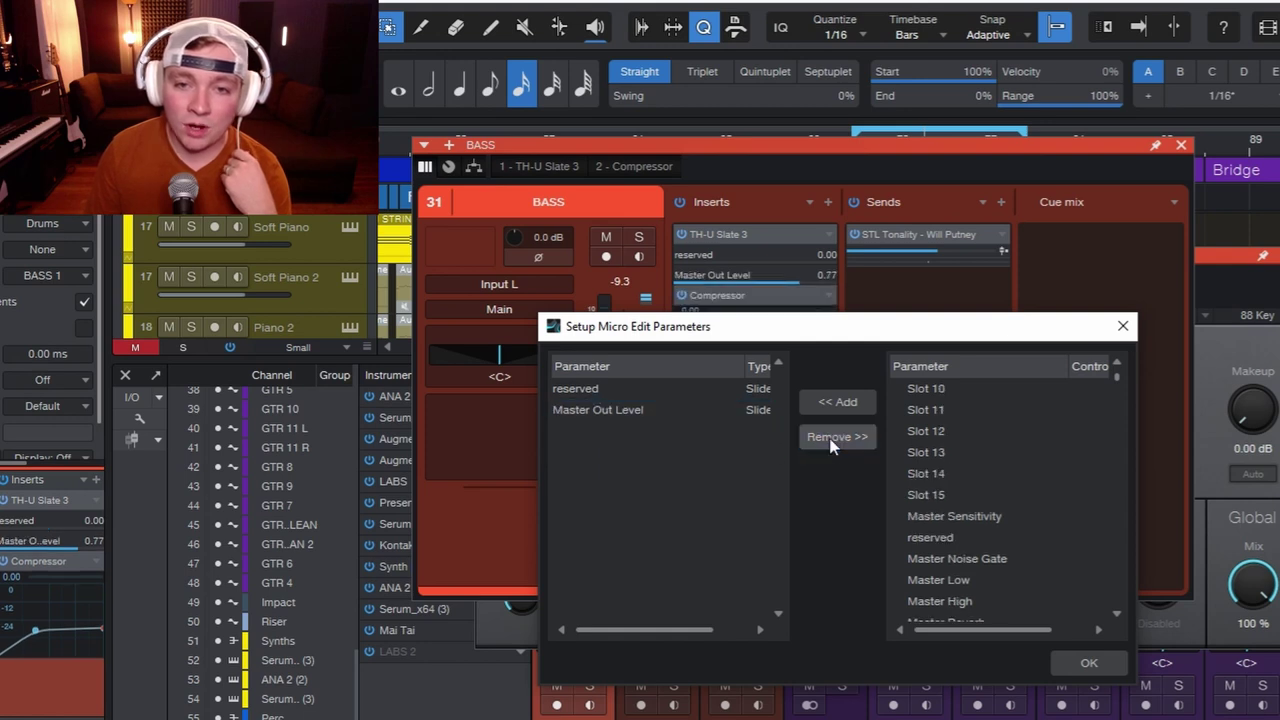
Add Master Delay, confirm the setup, and lower Master Out Level to about 0.48
scroll(975, 532, down, 3)
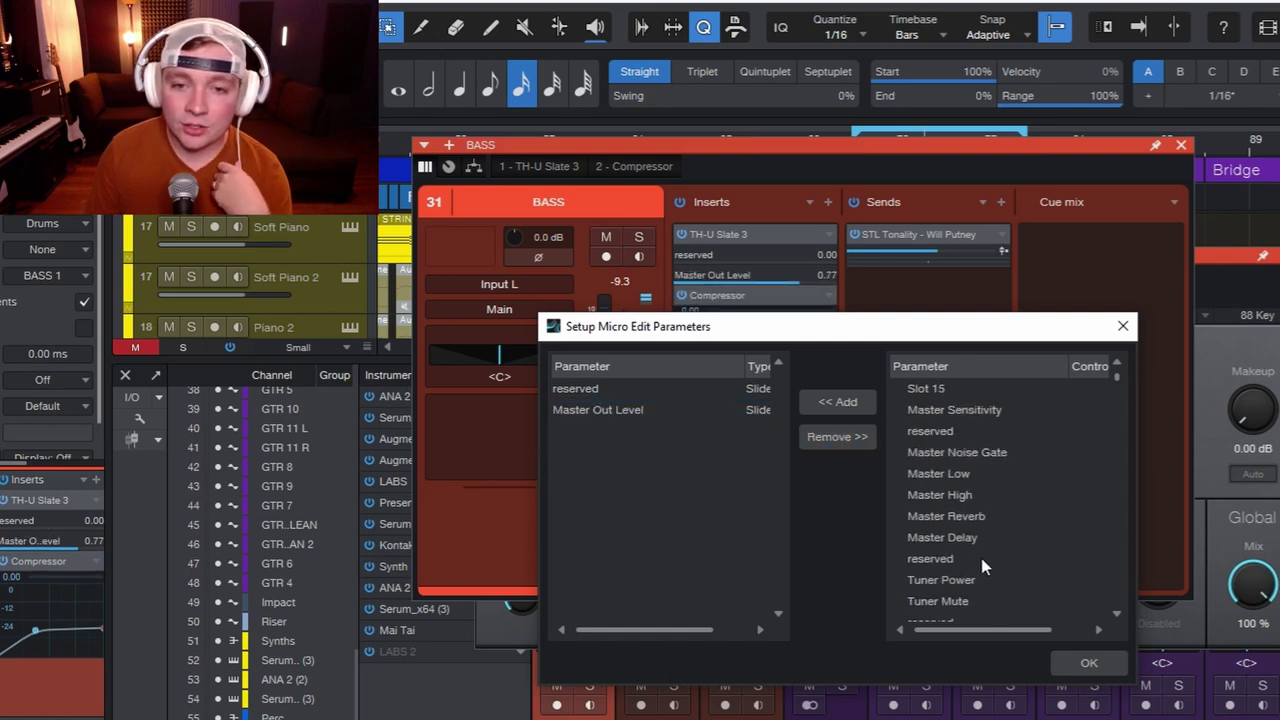
click(959, 539)
click(833, 401)
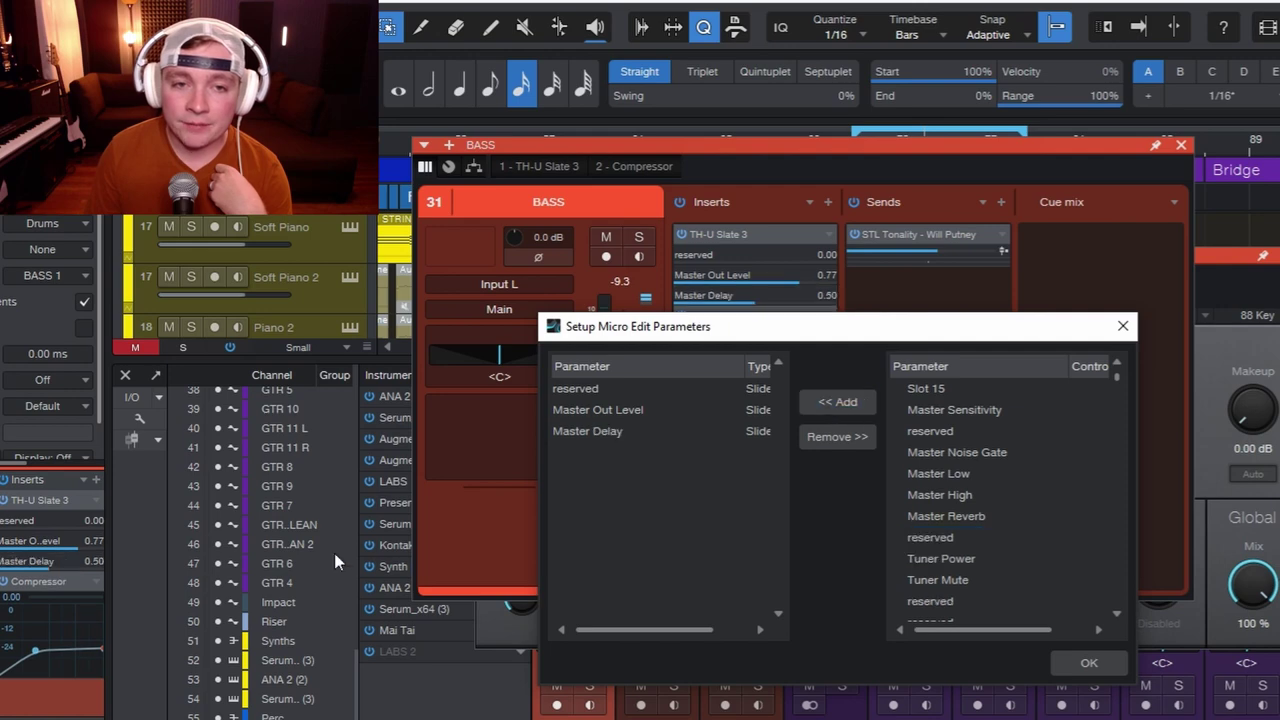
click(1089, 664)
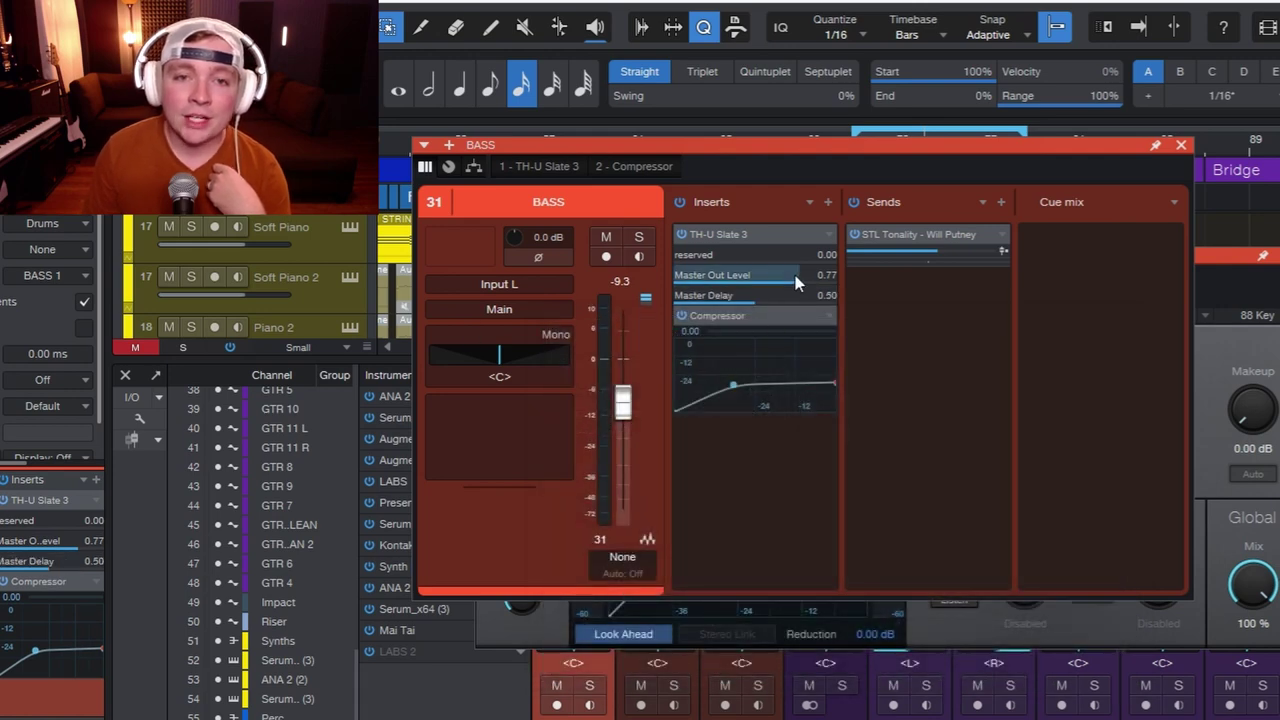
drag(796, 275, 760, 296)
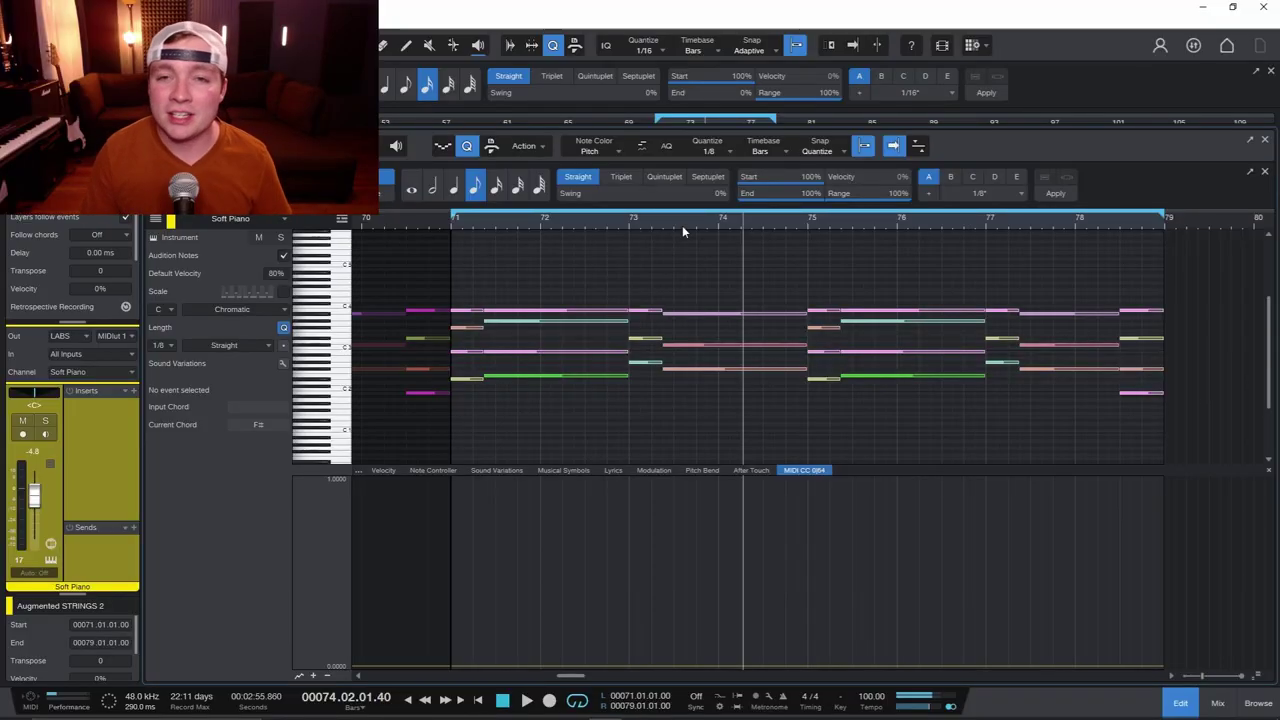
Change the piano roll quantize grid from 1/8 to 1/64 and zoom in on the notes
click(717, 154)
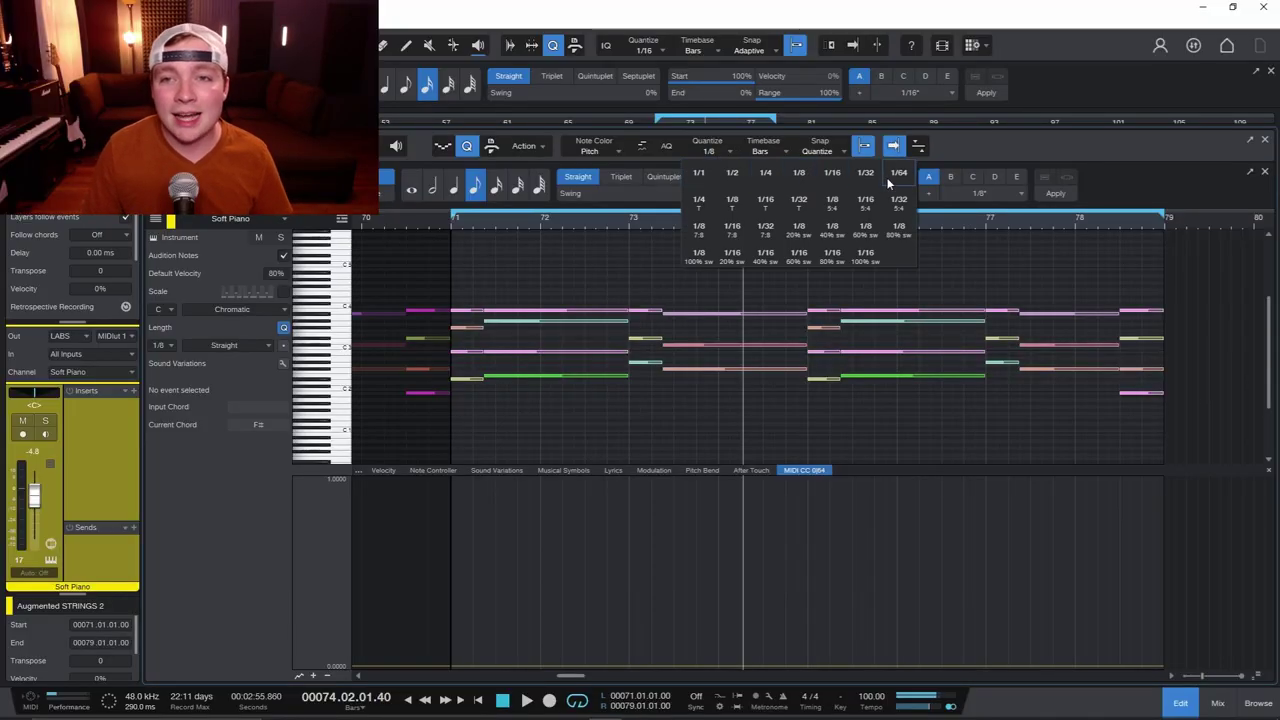
click(899, 175)
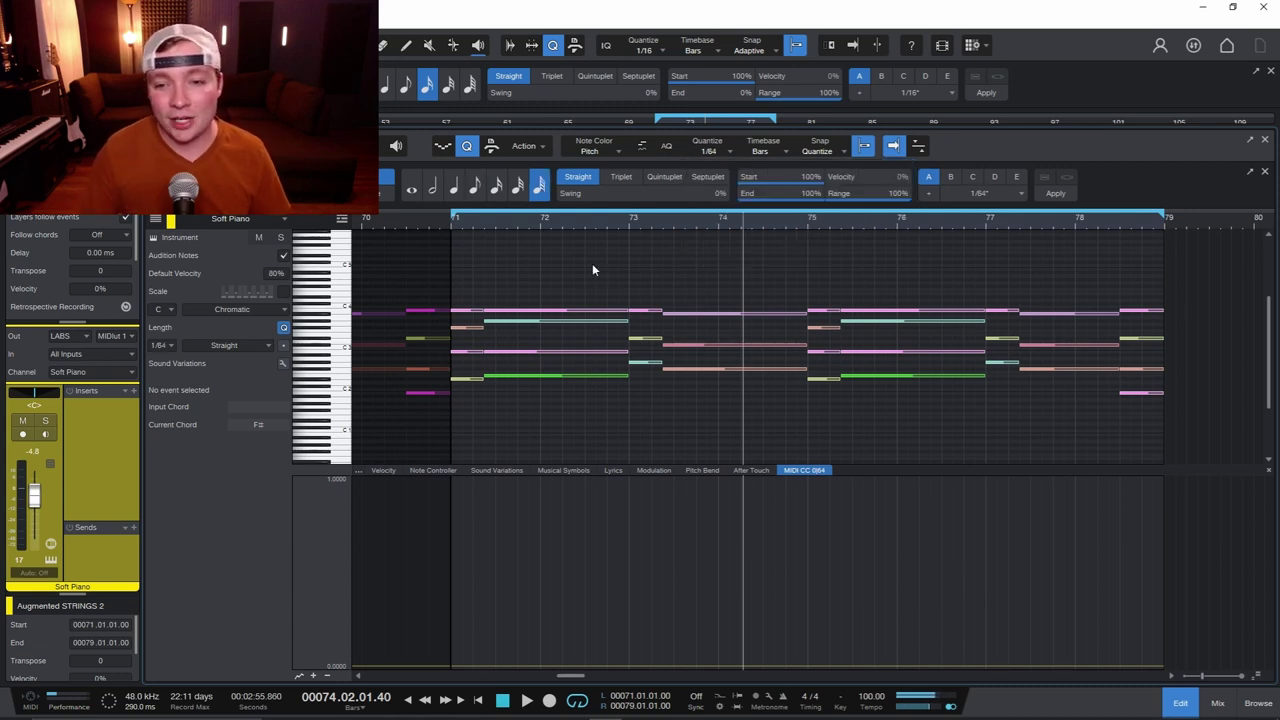
scroll(709, 322, up, 5)
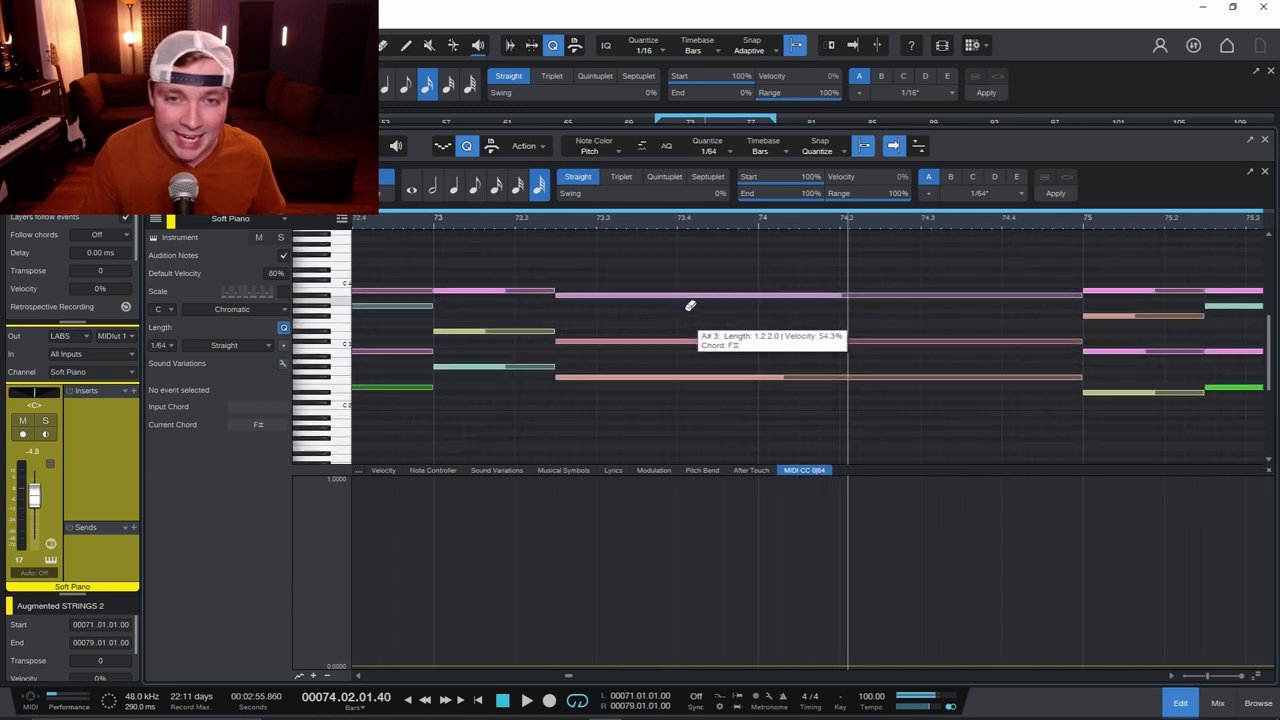
scroll(689, 306, up, 3)
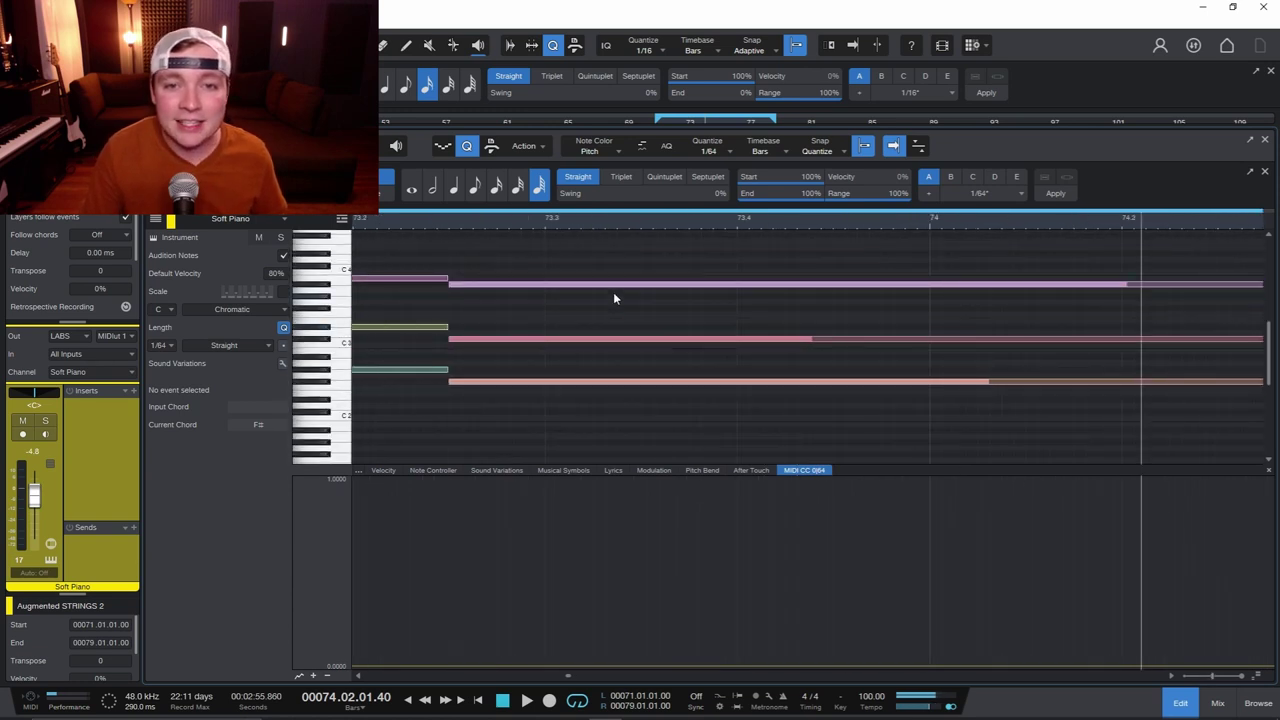